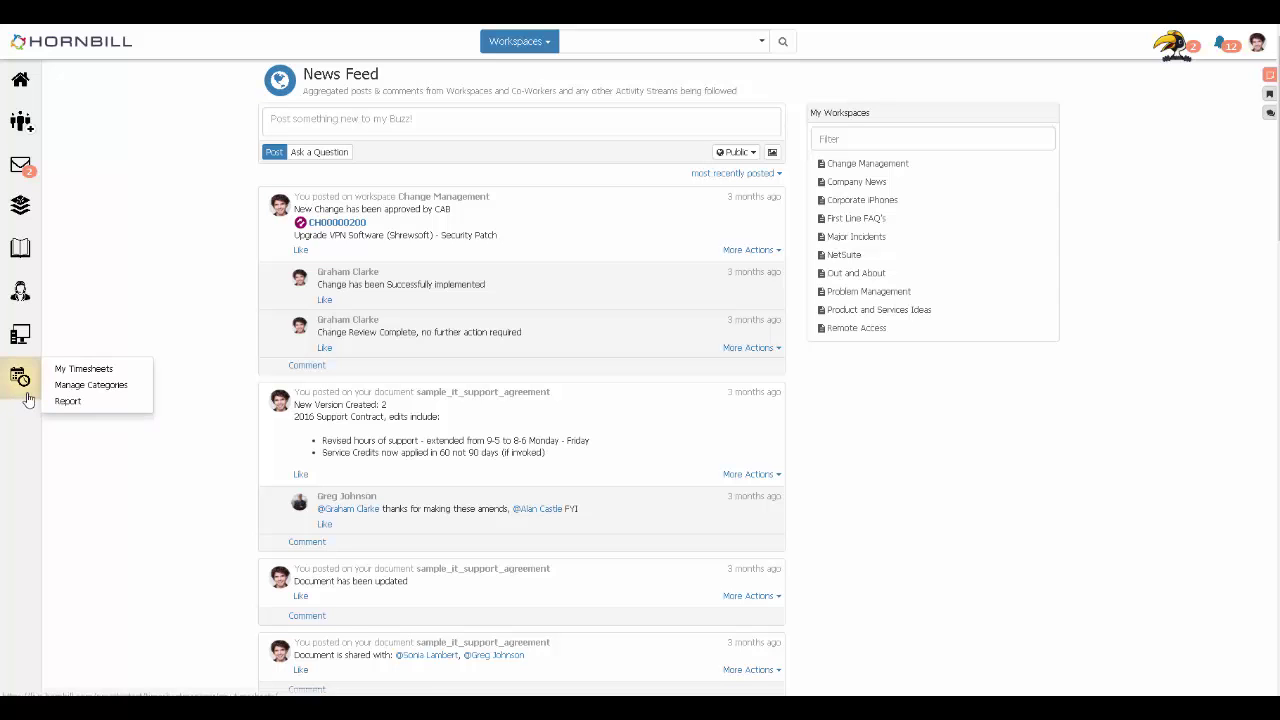
# In Services, compare the response and resolve time levels, then check Rapid Response escalations and the priorities.
pyautogui.moveTo(34, 296)
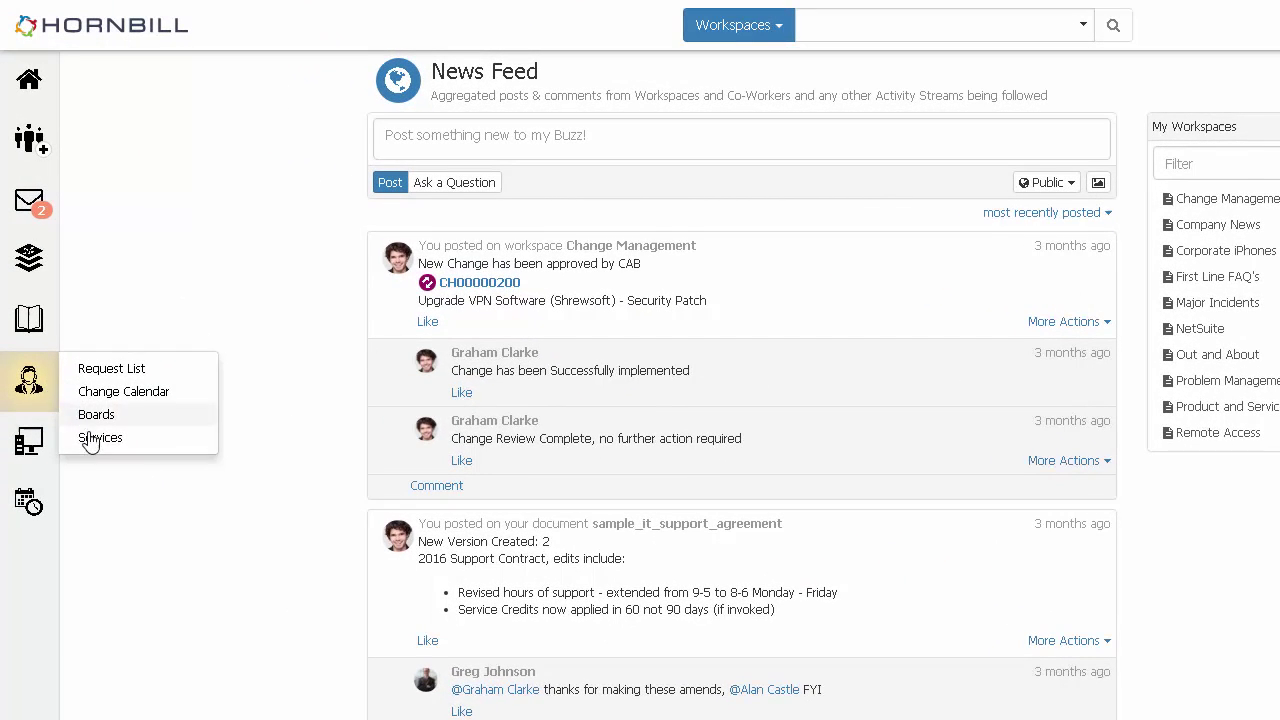
pyautogui.click(133, 438)
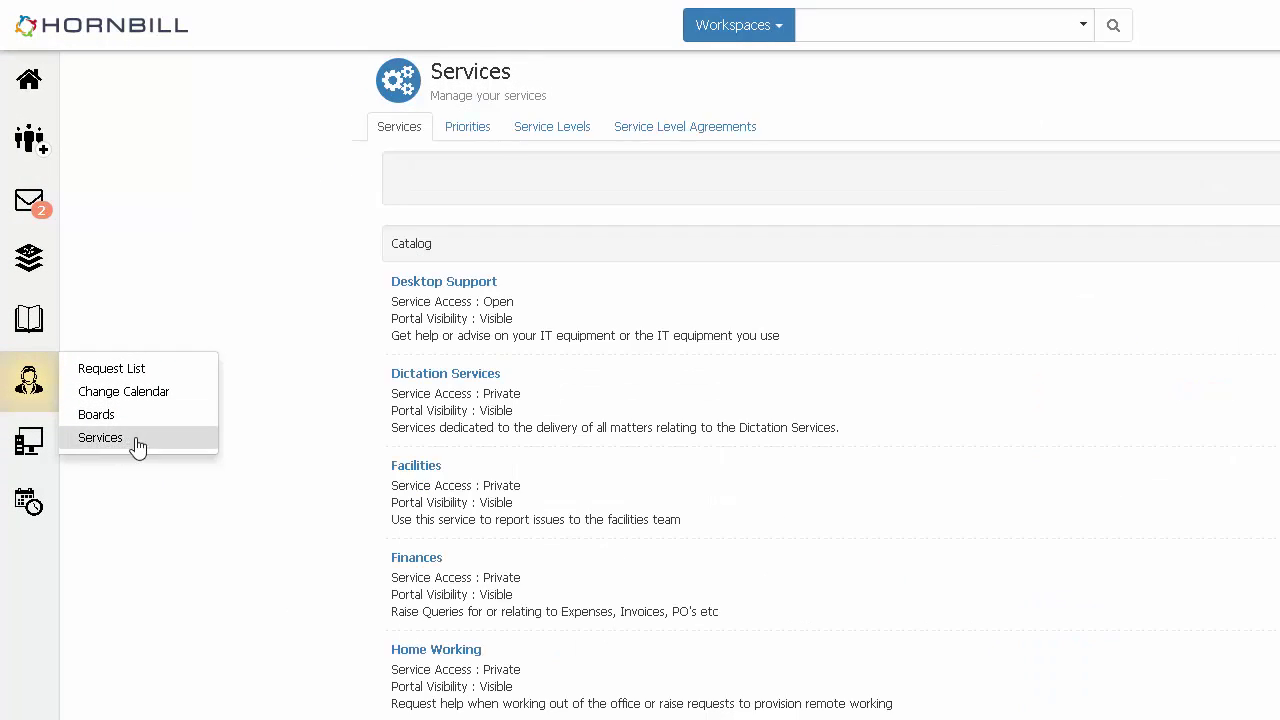
pyautogui.click(543, 138)
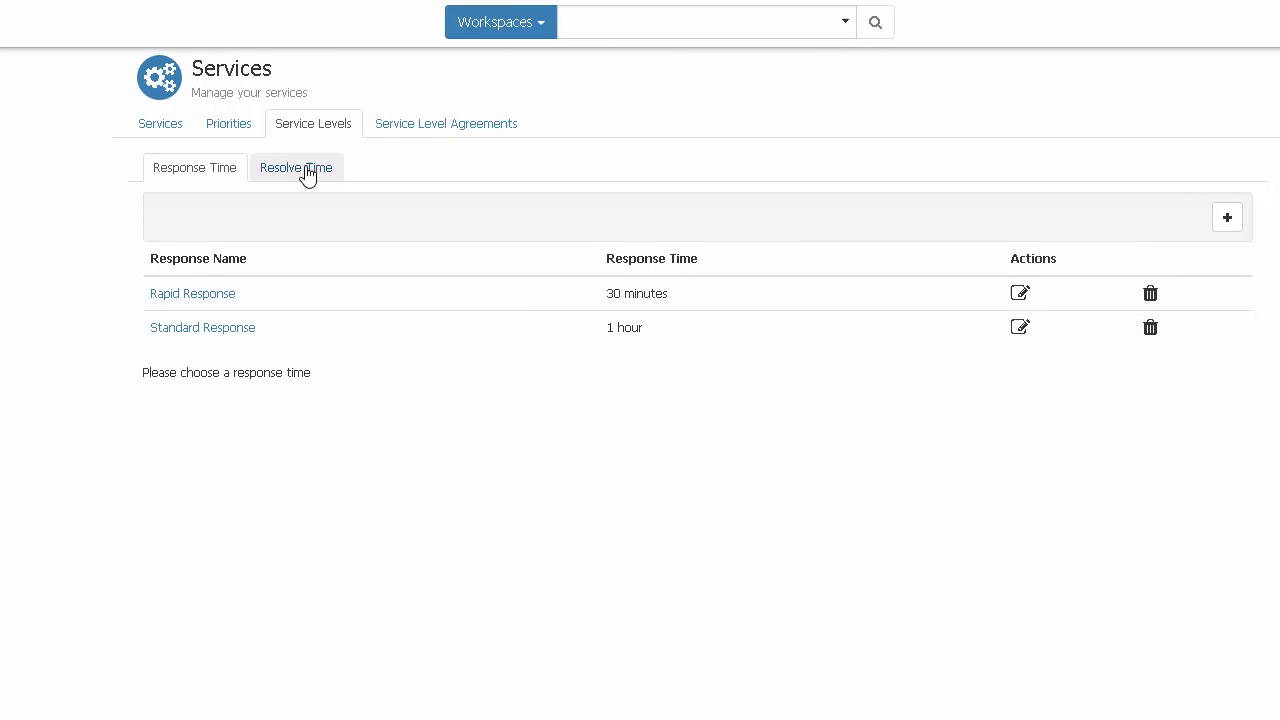
pyautogui.click(305, 170)
pyautogui.click(222, 172)
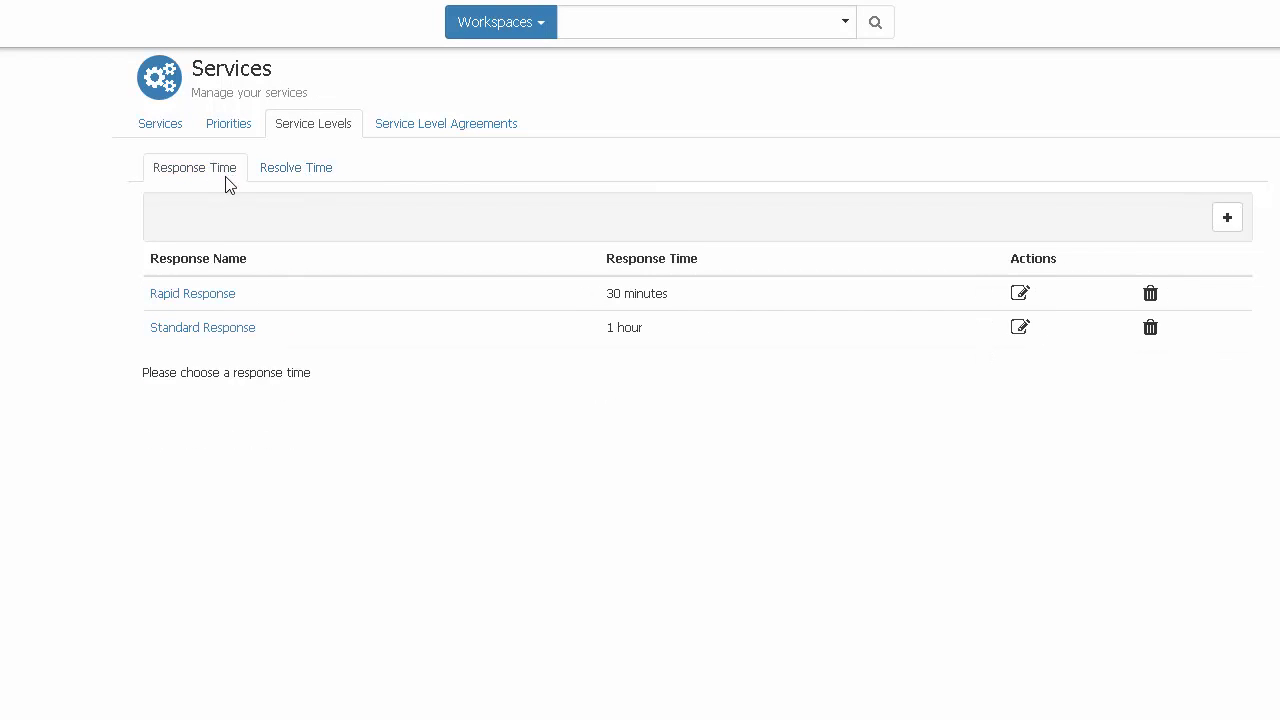
pyautogui.click(212, 304)
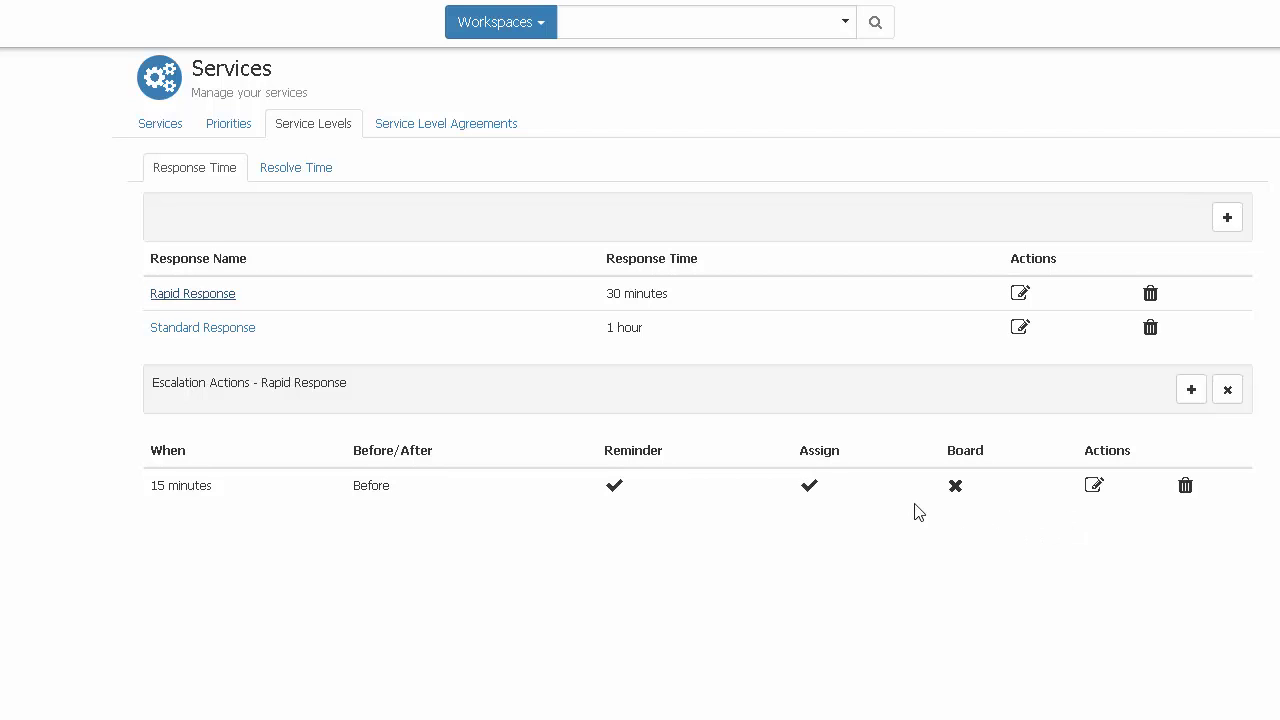
pyautogui.click(246, 130)
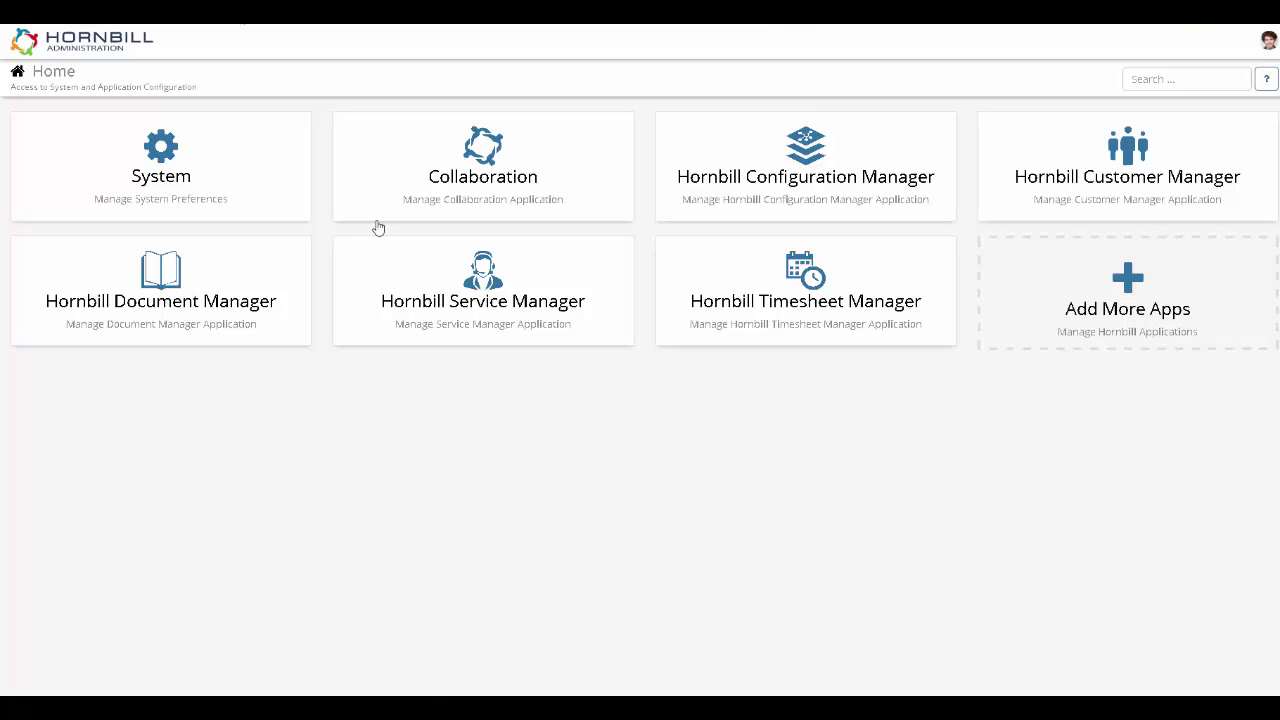
# Open the Desktop Incidents - Timers business process from Service Manager admin and go to its Acceptance stage.
pyautogui.click(380, 274)
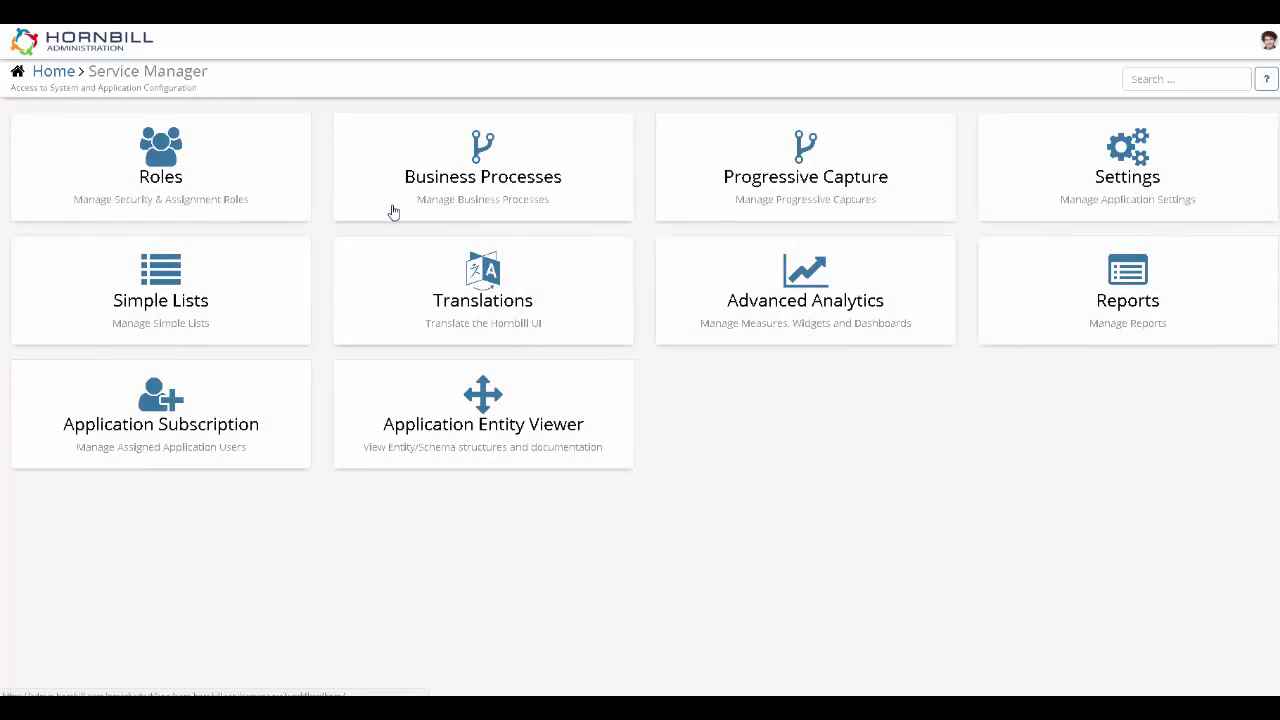
pyautogui.click(394, 211)
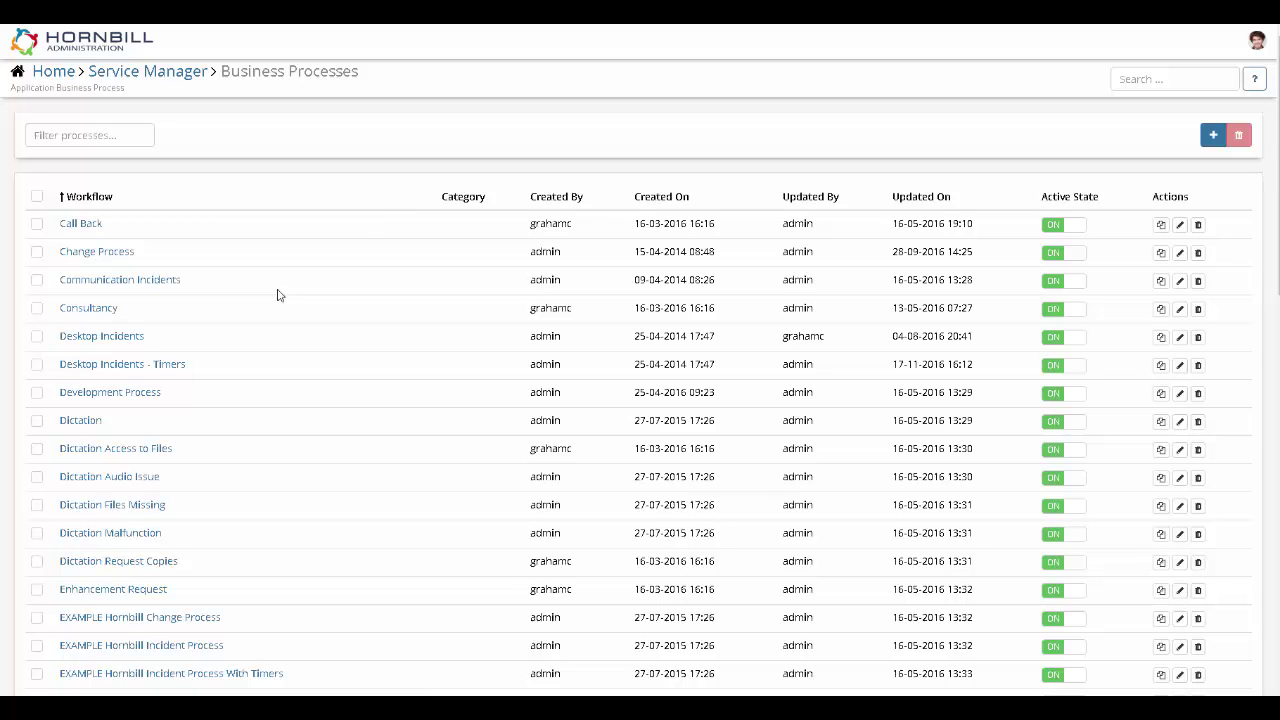
pyautogui.click(170, 366)
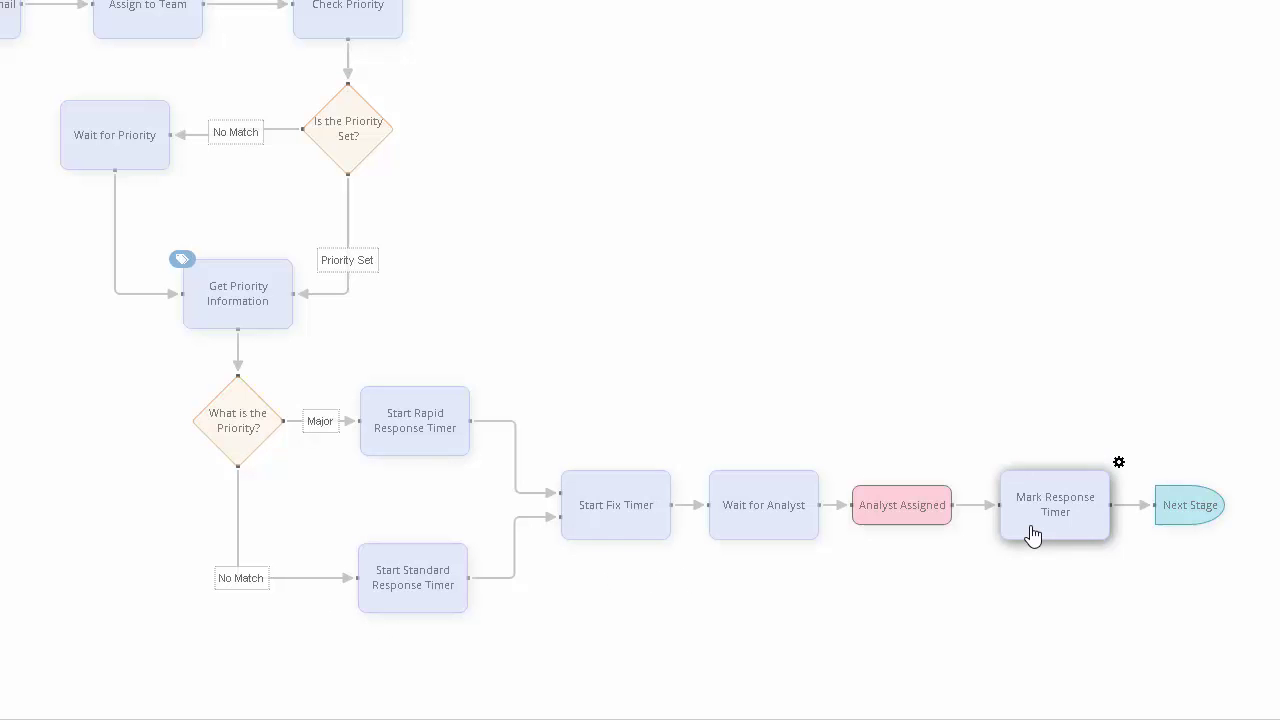
pyautogui.click(249, 46)
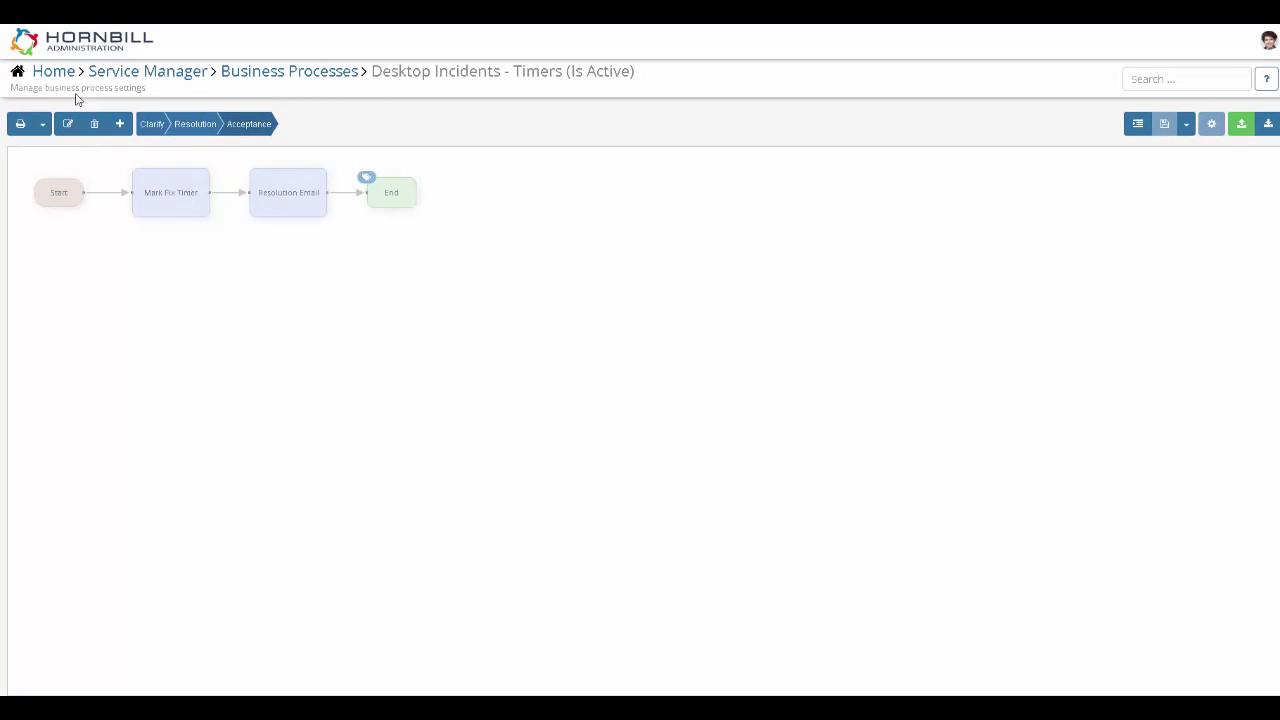
# Check ServiceDeskDefaultCalendar's Monday–Friday 09:00–17:30 hours under System > Working Time Calendars, then return to the list.
pyautogui.click(54, 73)
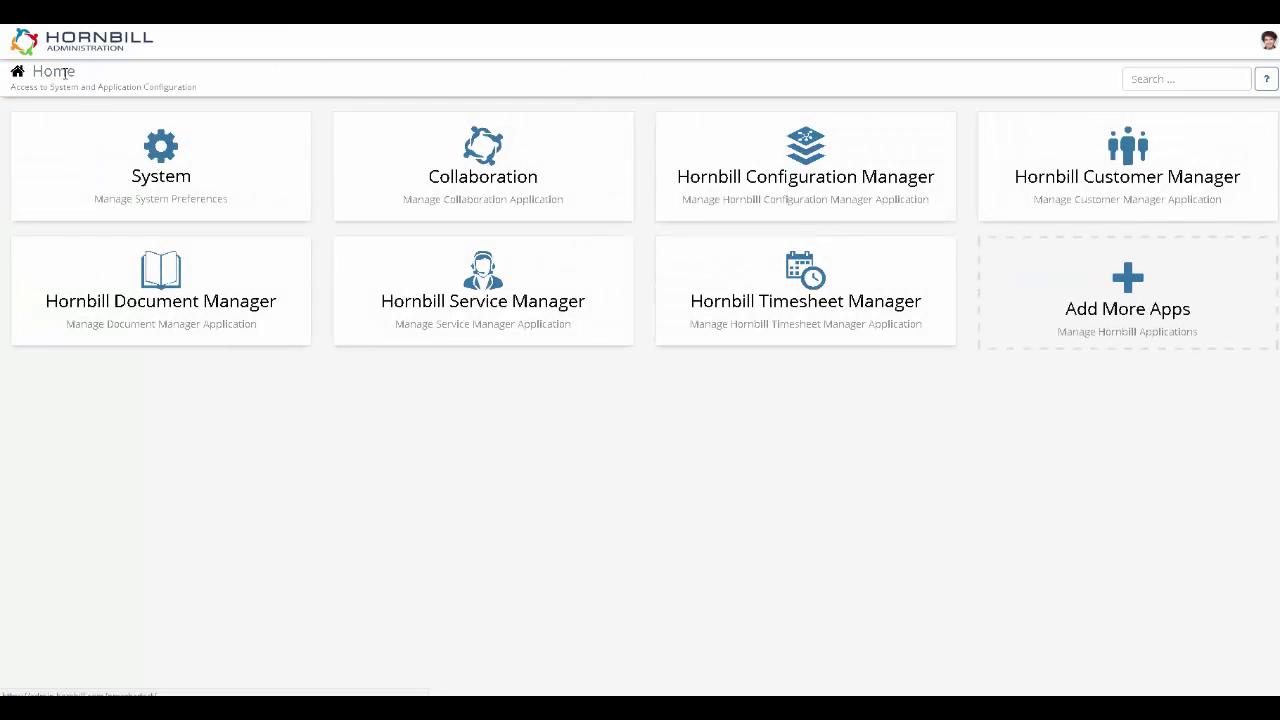
pyautogui.click(105, 184)
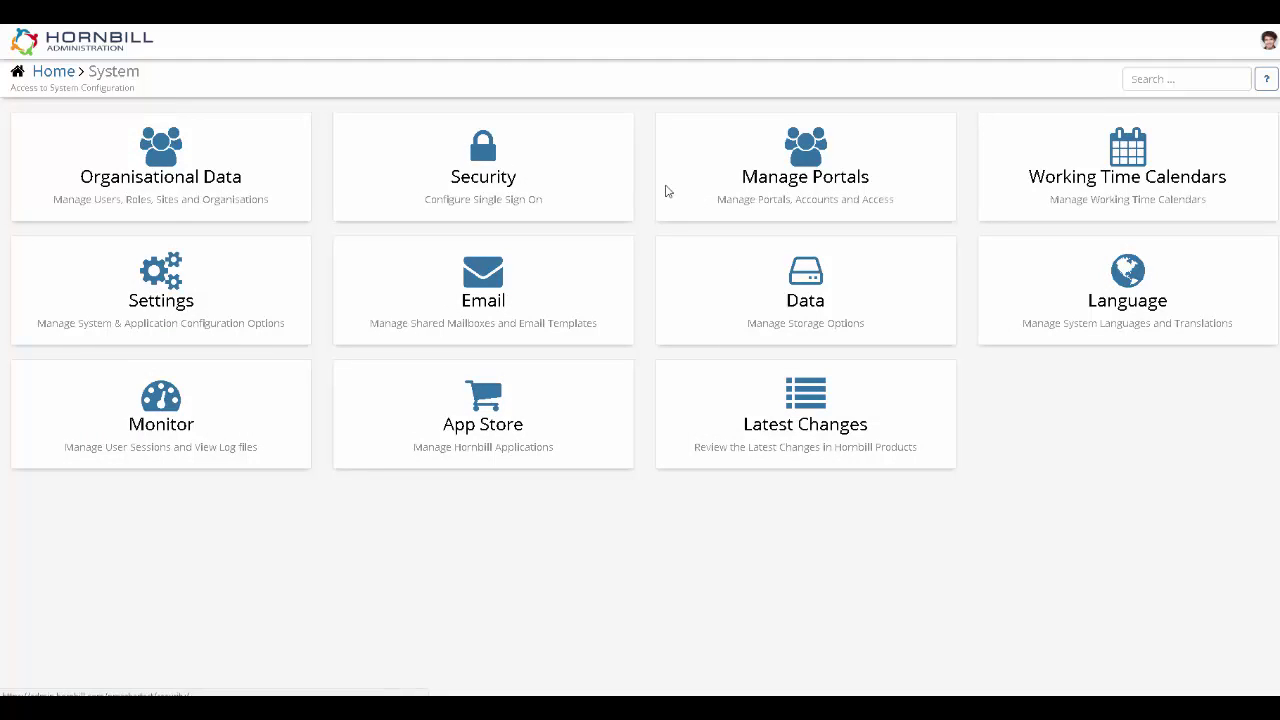
pyautogui.click(1098, 182)
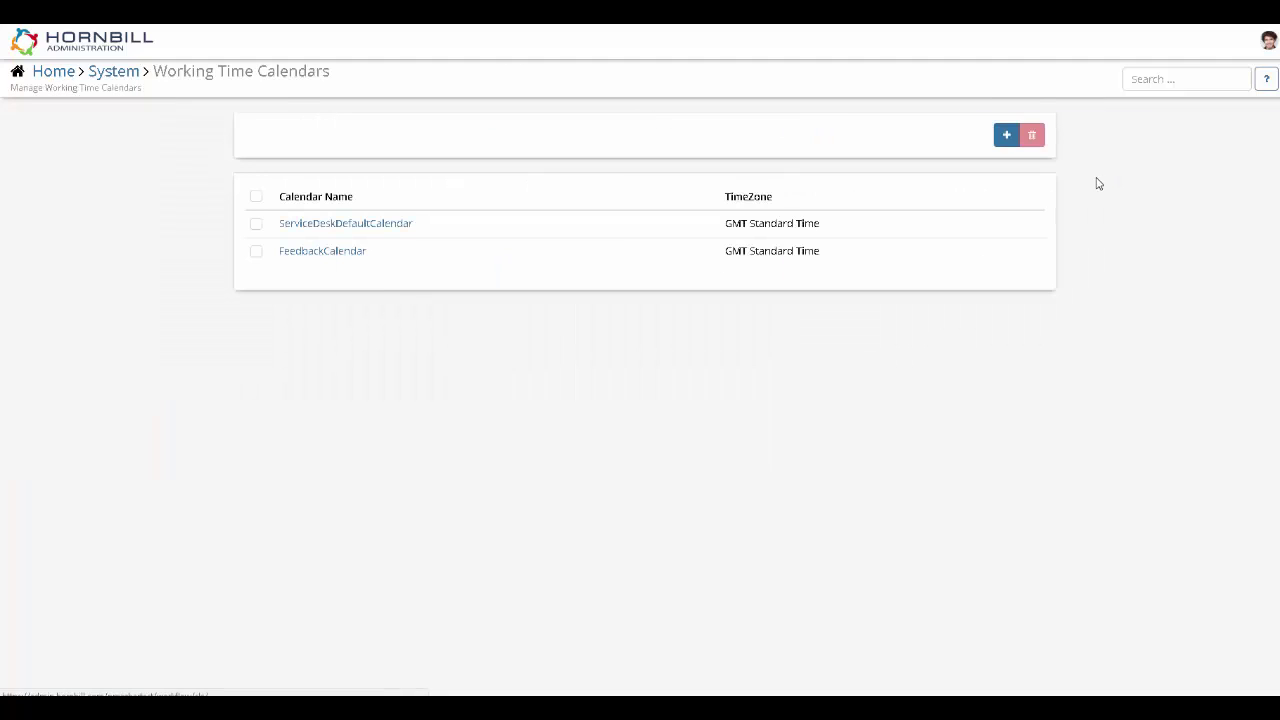
pyautogui.click(405, 230)
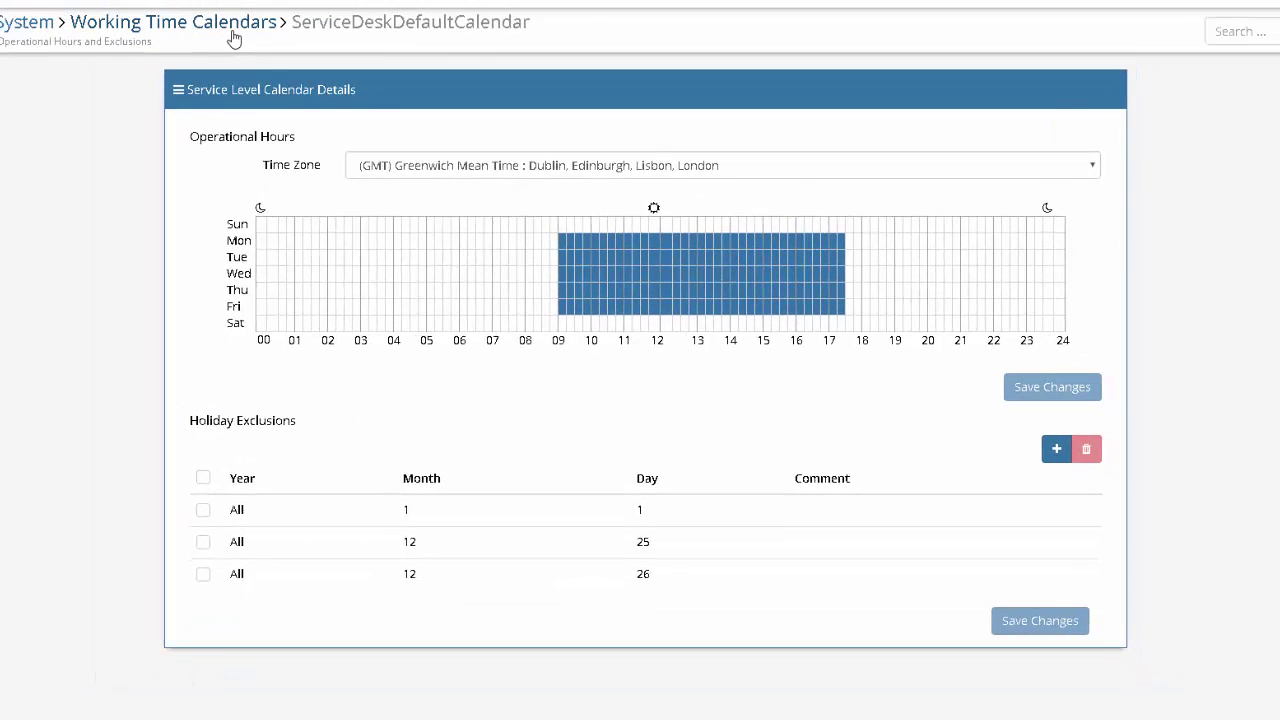
pyautogui.click(232, 33)
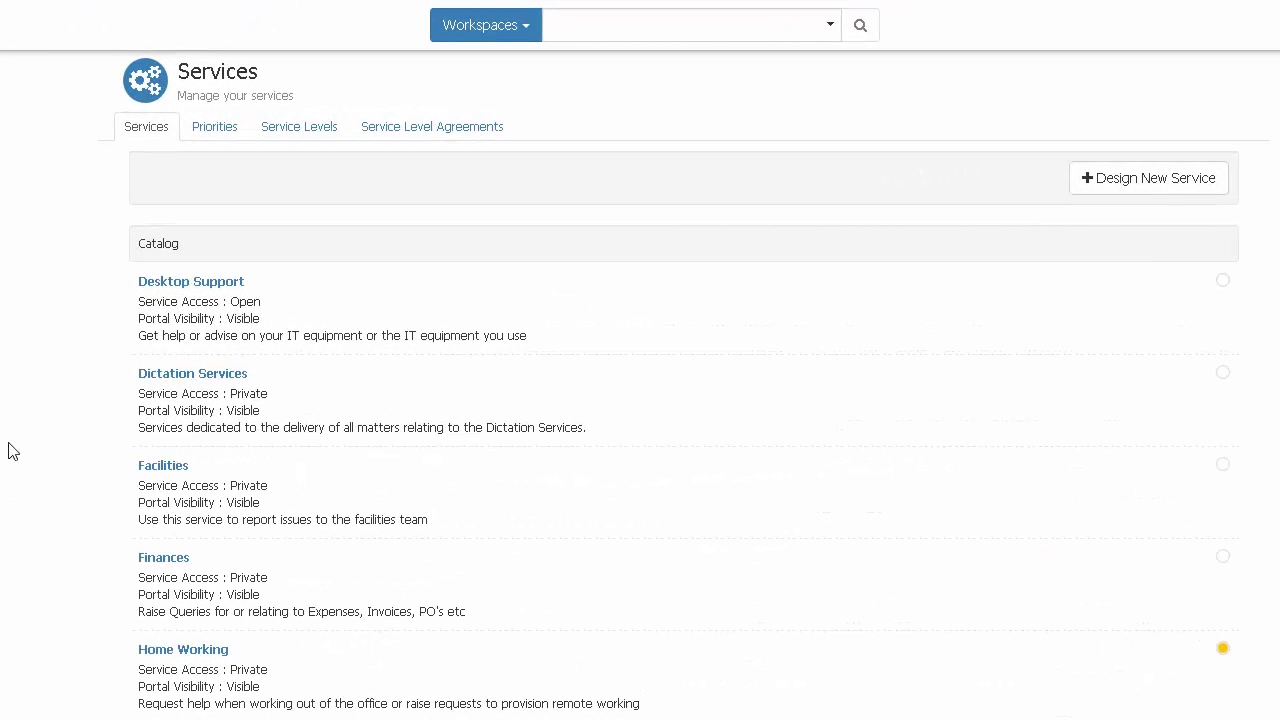
# Create the corporate SLA 'Hornbill SLA', described 'The Hornbill Service Level Agreement', on ServiceDeskDefaultCalendar.
pyautogui.click(372, 133)
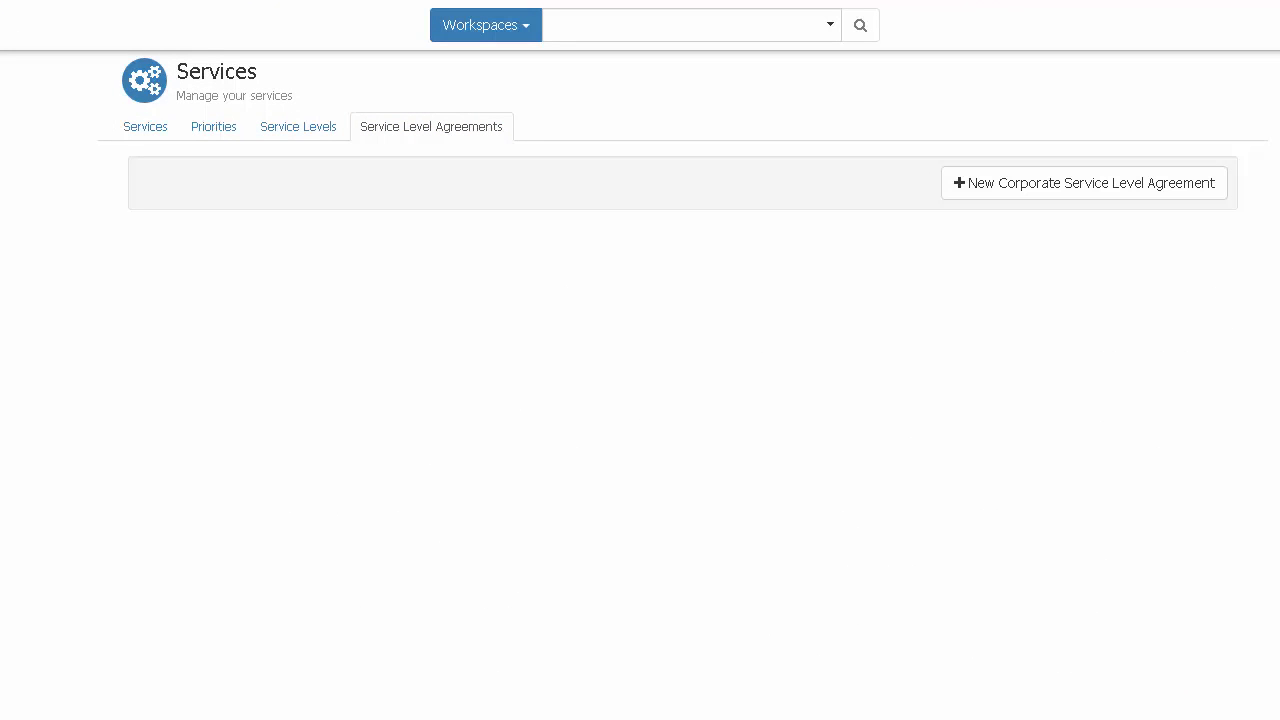
pyautogui.click(1116, 190)
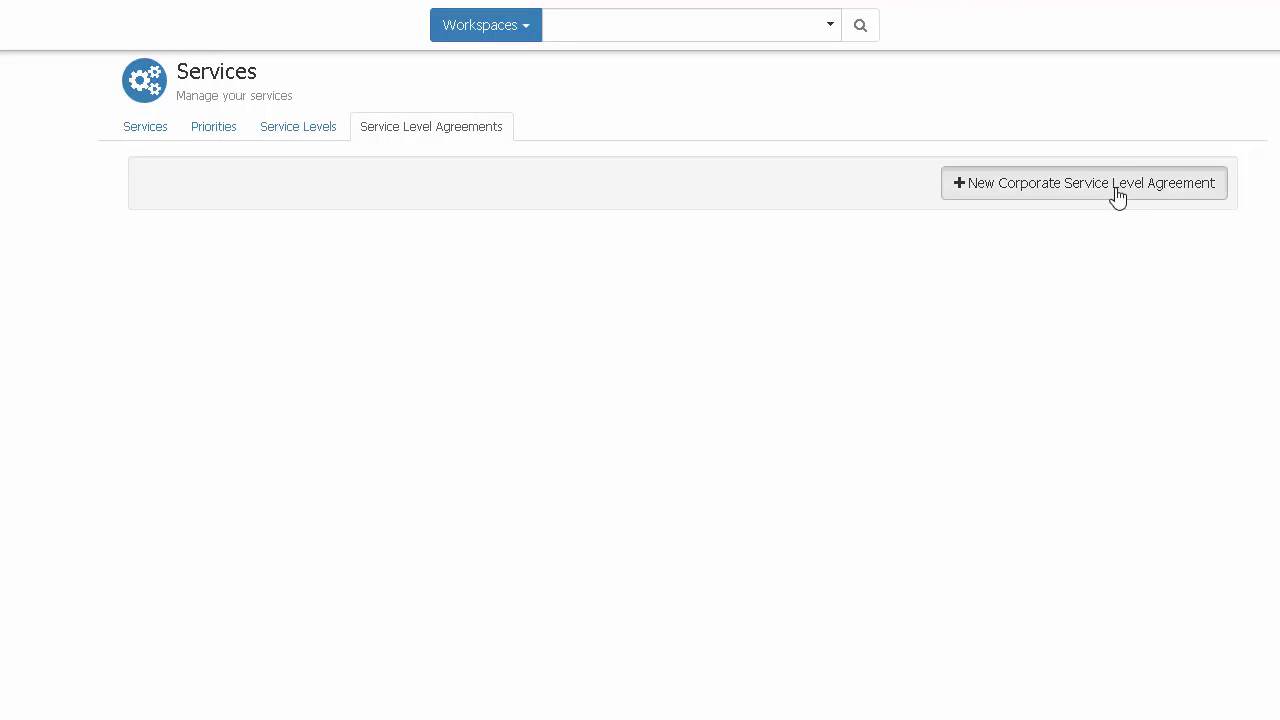
pyautogui.write('H')
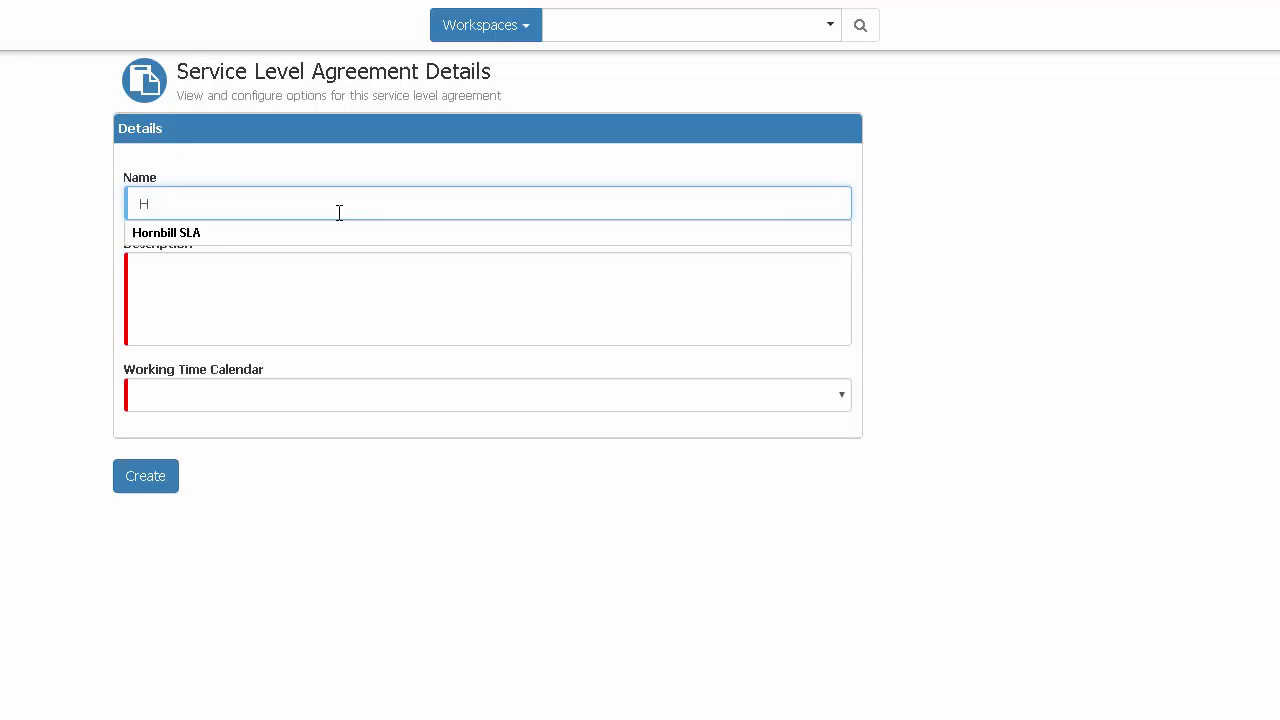
pyautogui.press('Down')
pyautogui.press('Tab')
pyautogui.write('The Hornbill Service Level Agreement')
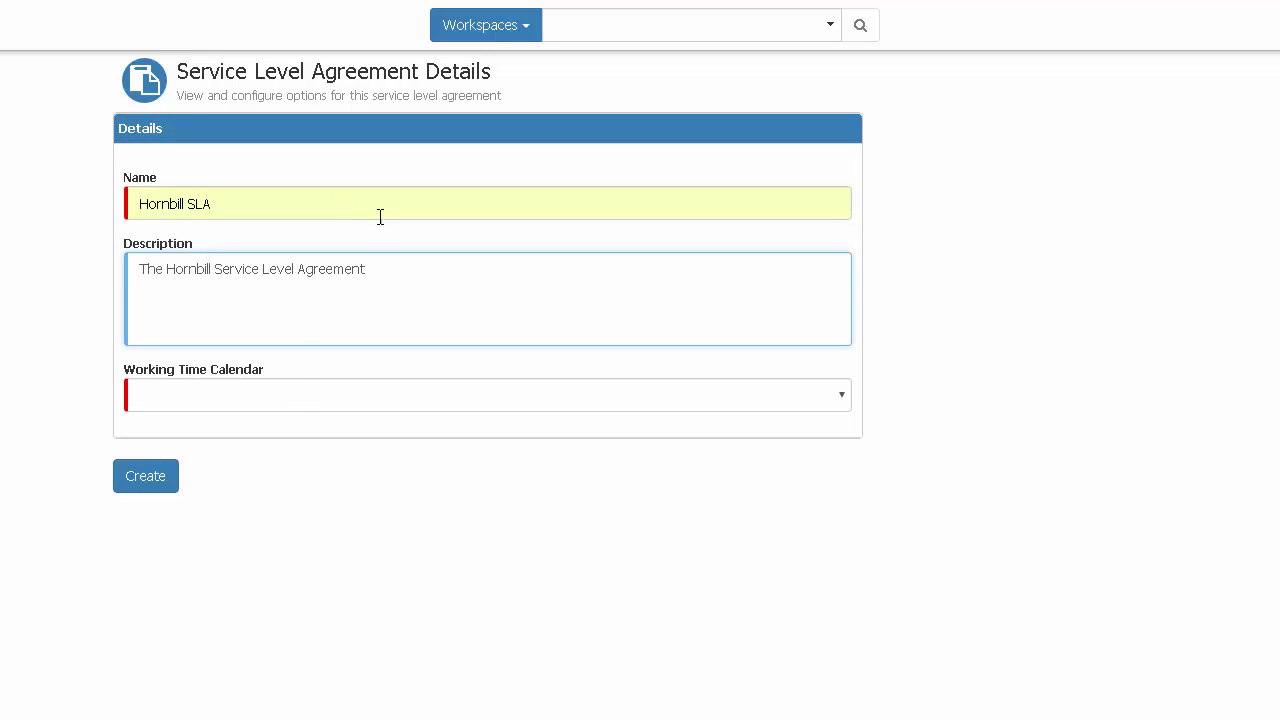
pyautogui.click(286, 400)
pyautogui.click(260, 442)
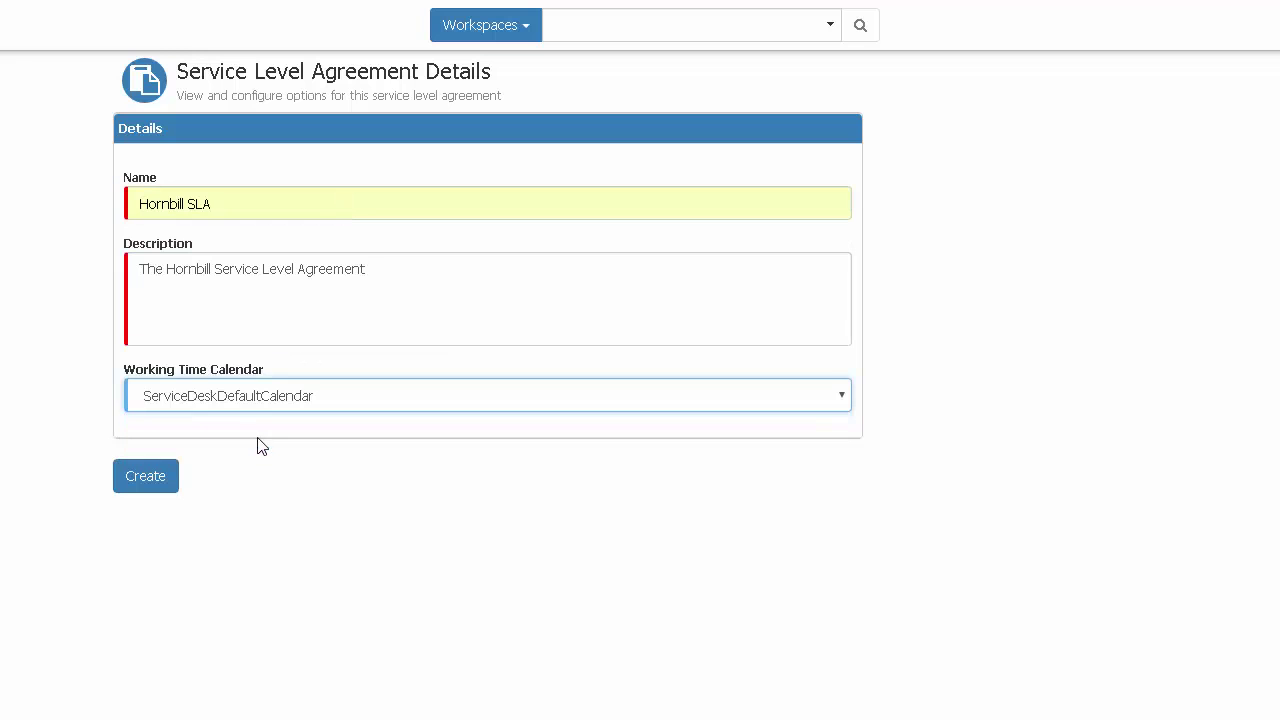
pyautogui.click(143, 477)
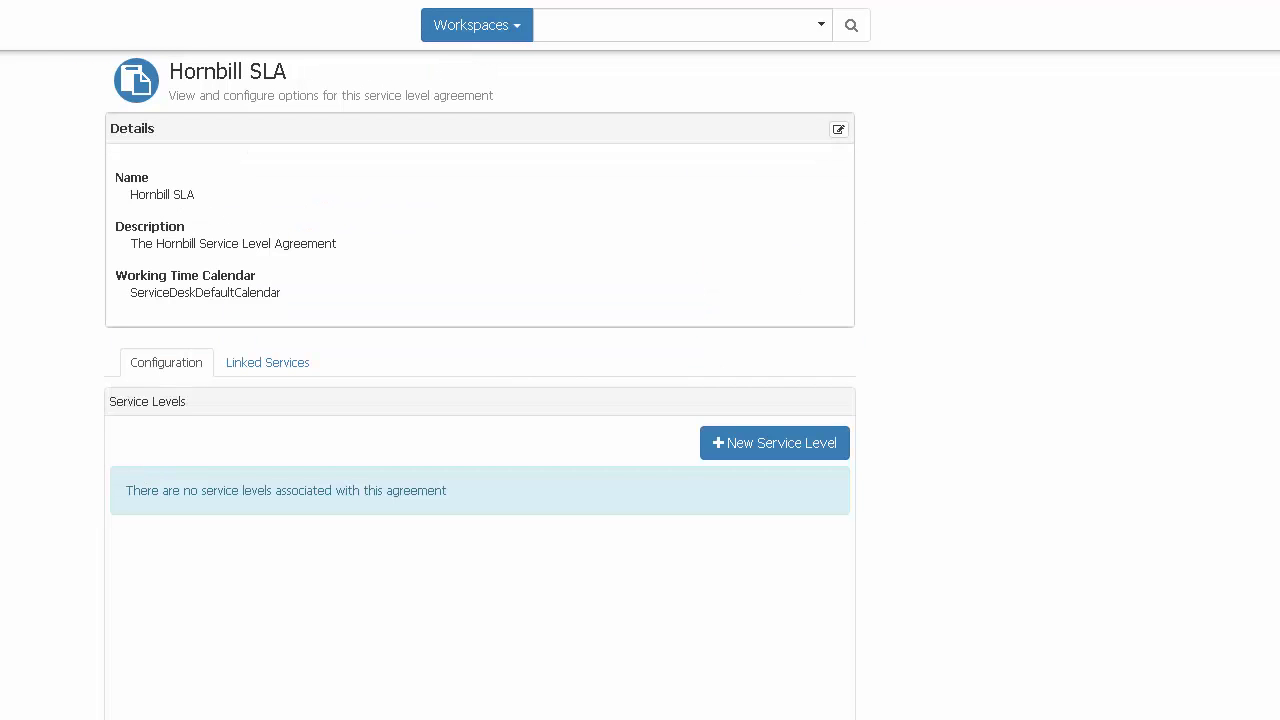
# Add a service level named 'Major' with description 'For any major priority incident'.
pyautogui.click(714, 438)
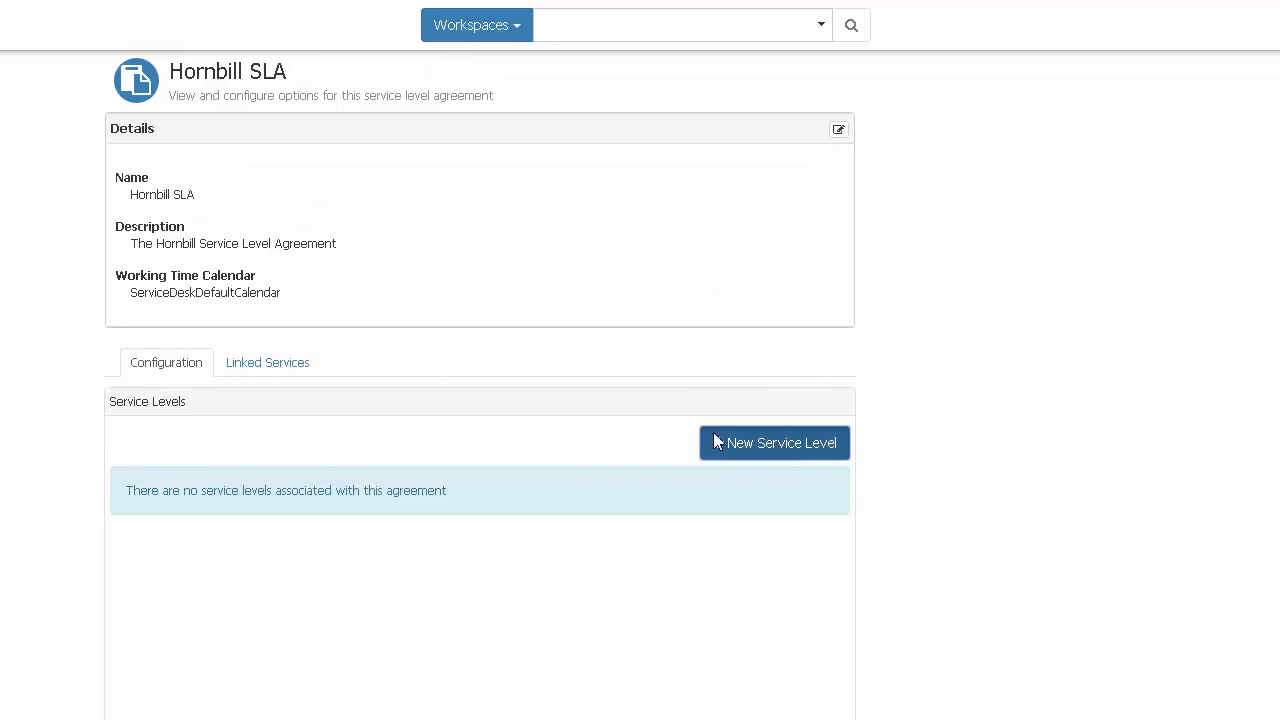
pyautogui.click(326, 146)
pyautogui.write('Major')
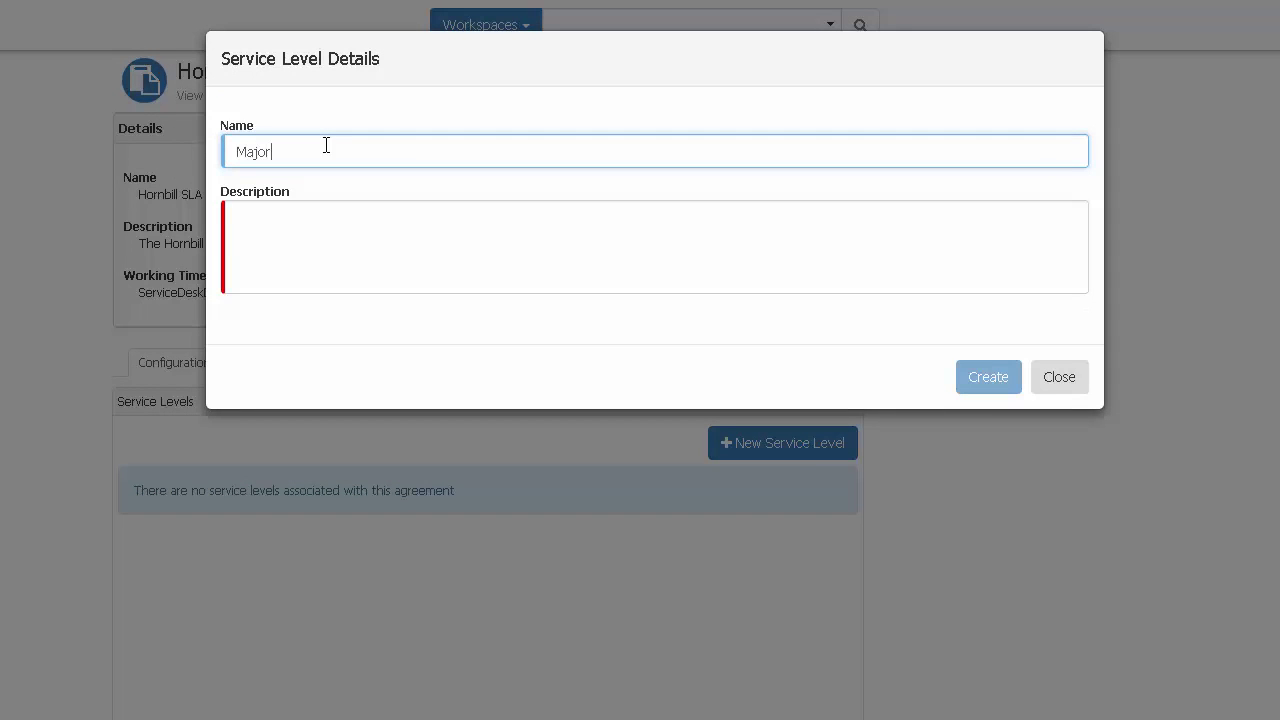
pyautogui.press('Tab')
pyautogui.write('For any major priority incident')
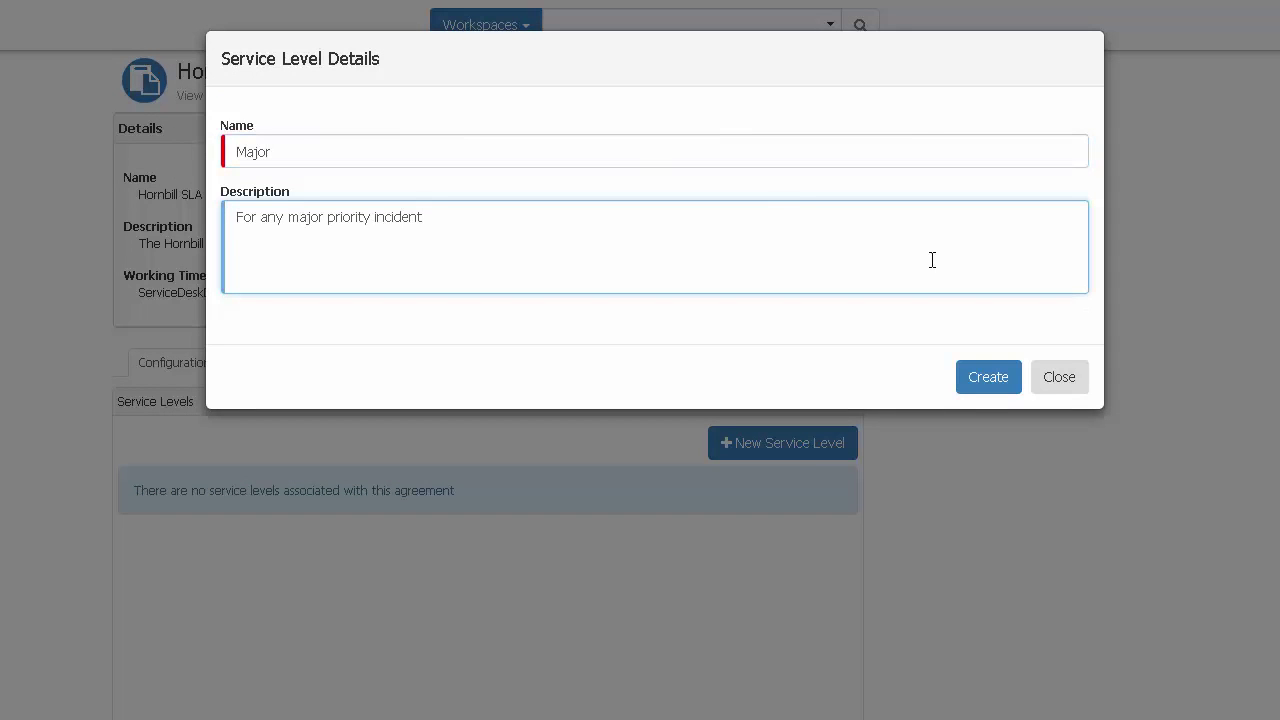
pyautogui.click(975, 381)
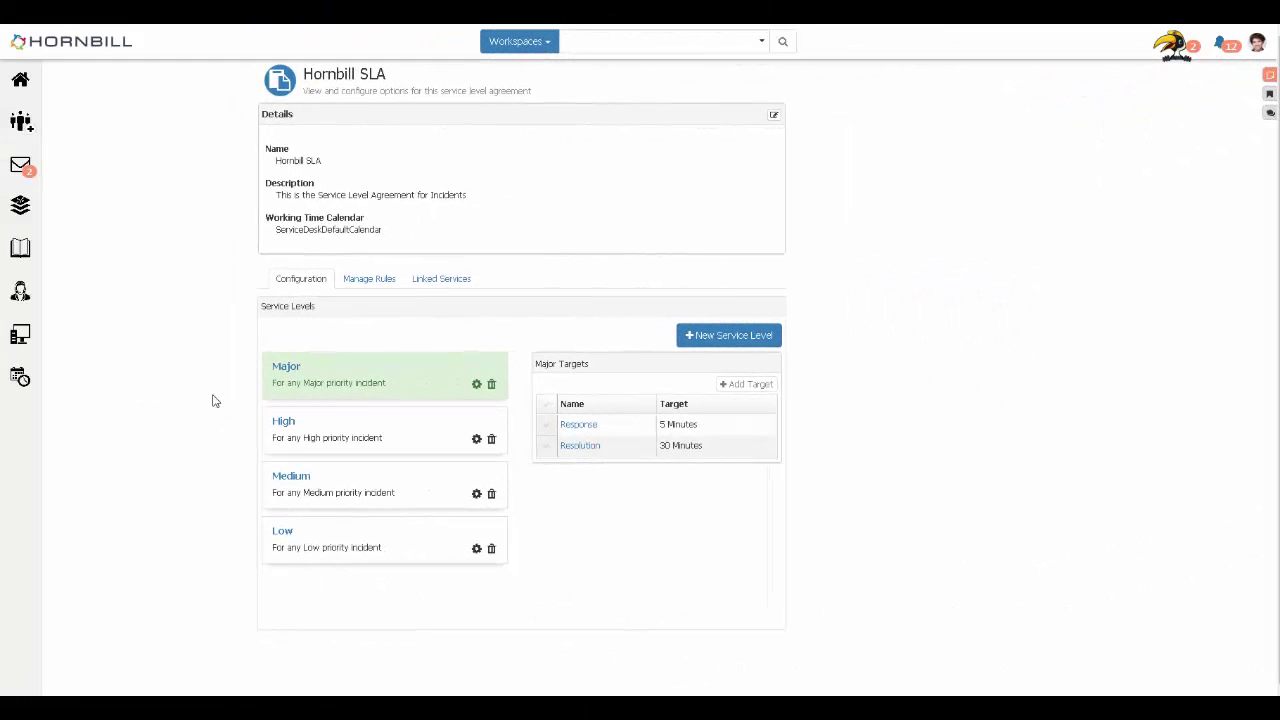
# Inspect the Hornbill SLA's Associate Major and Associate High priority rules, closing both without changes.
pyautogui.click(379, 285)
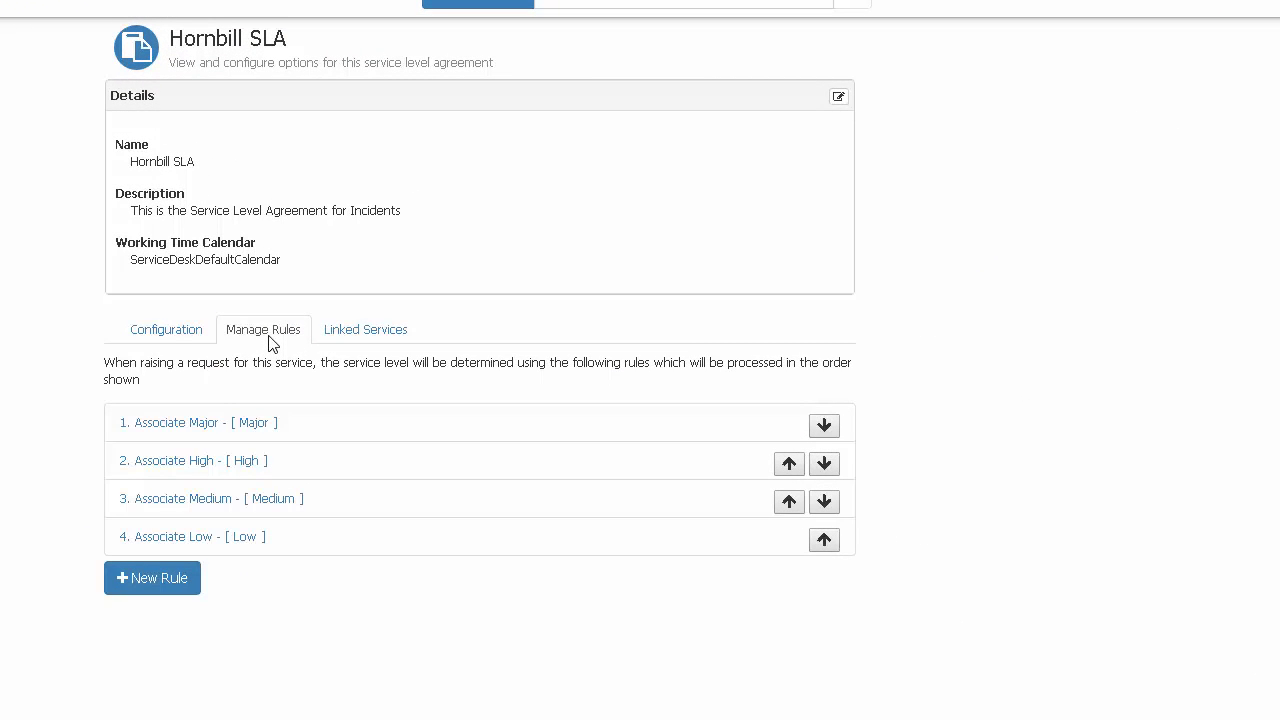
pyautogui.click(193, 428)
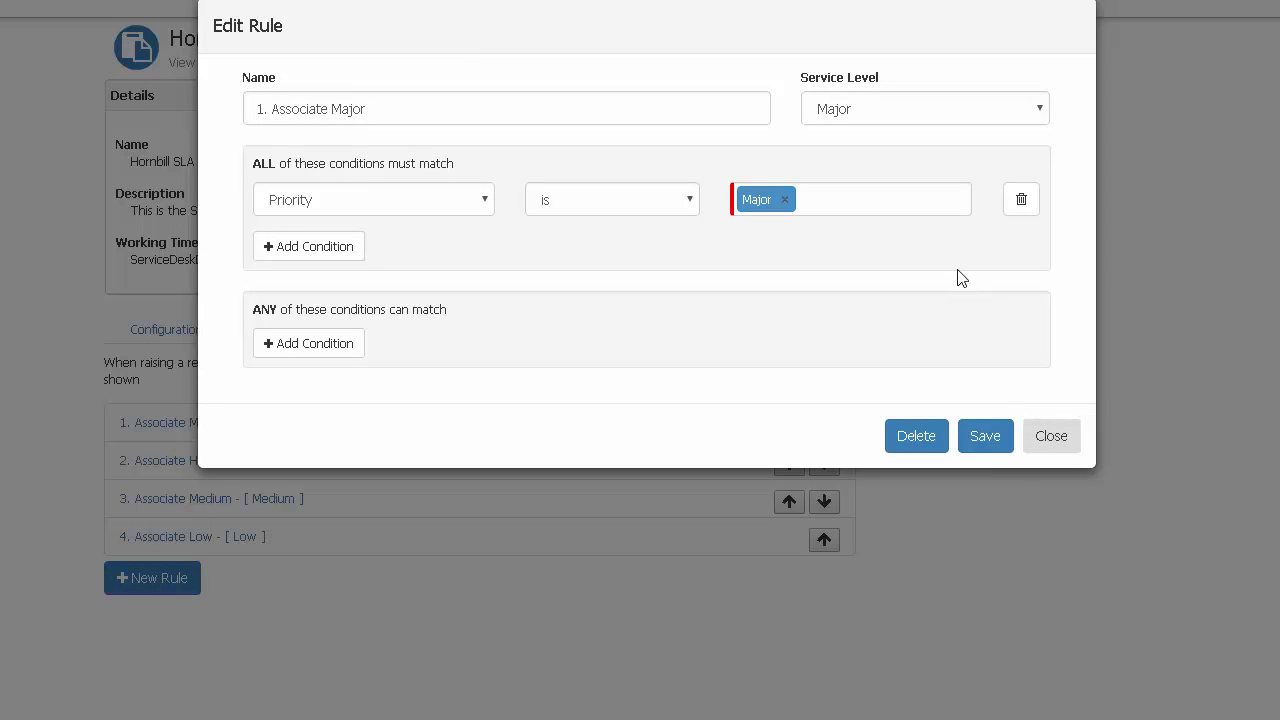
pyautogui.click(1050, 442)
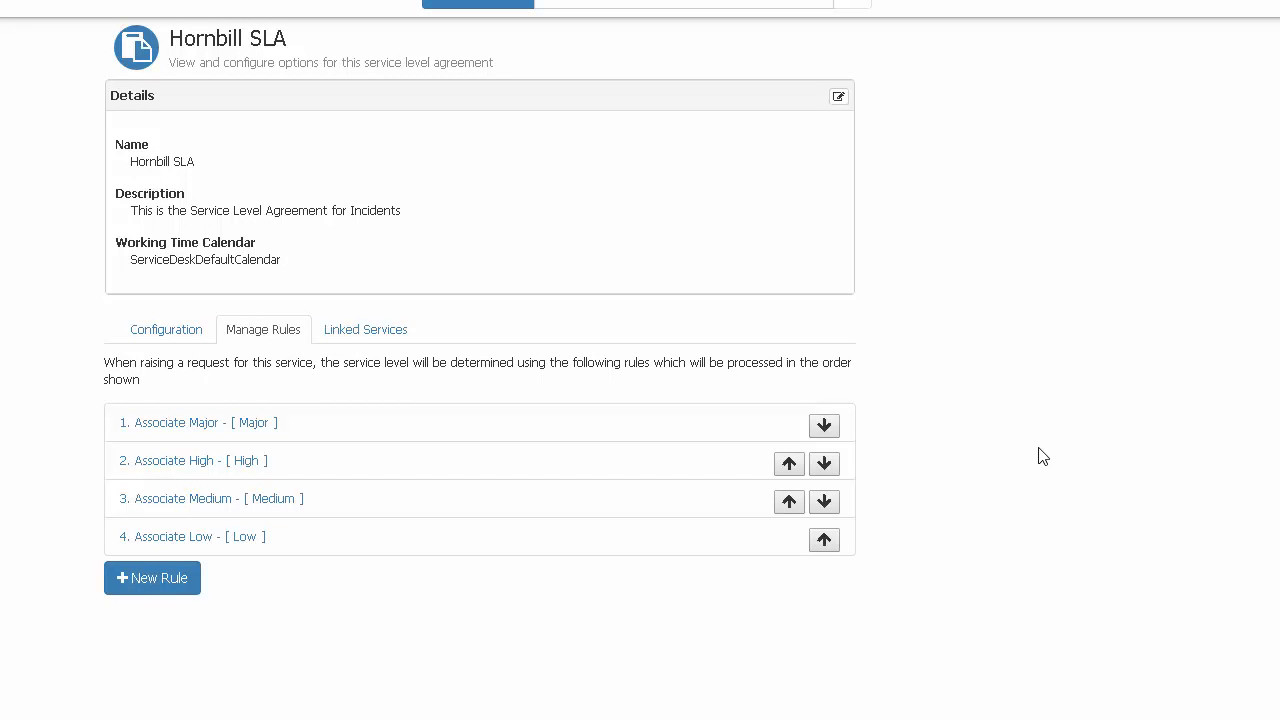
pyautogui.click(218, 462)
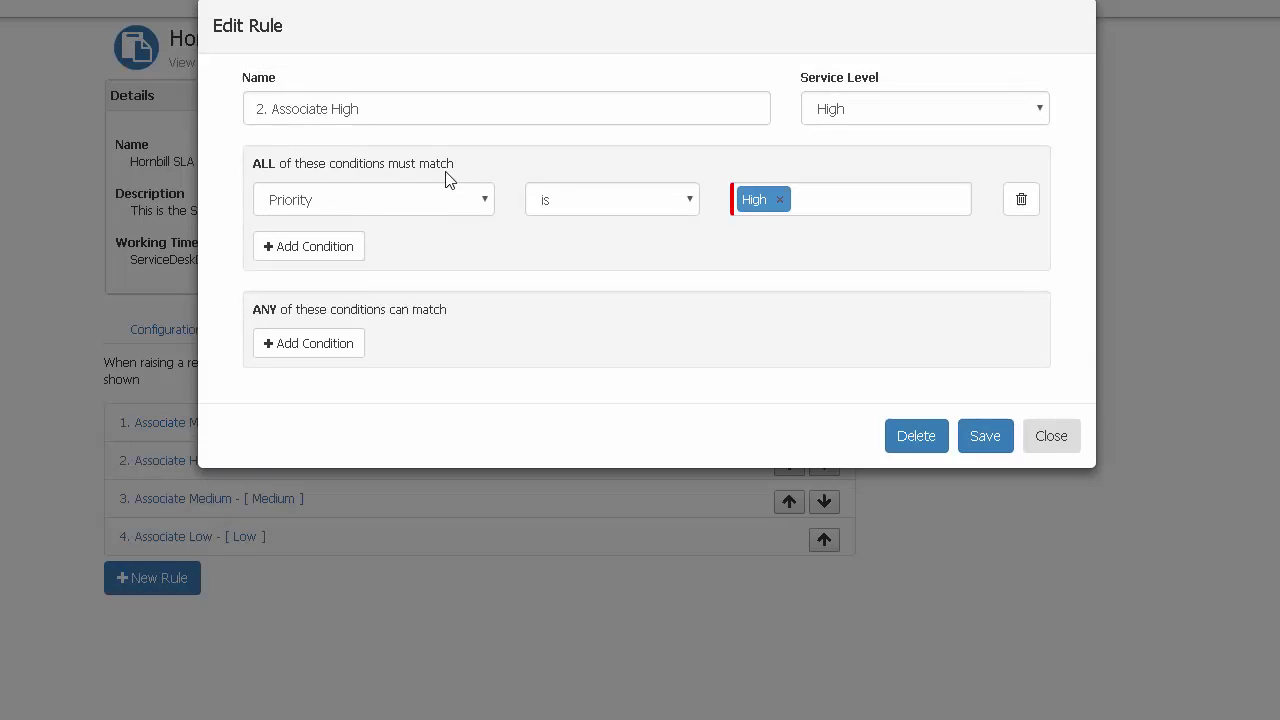
pyautogui.click(381, 203)
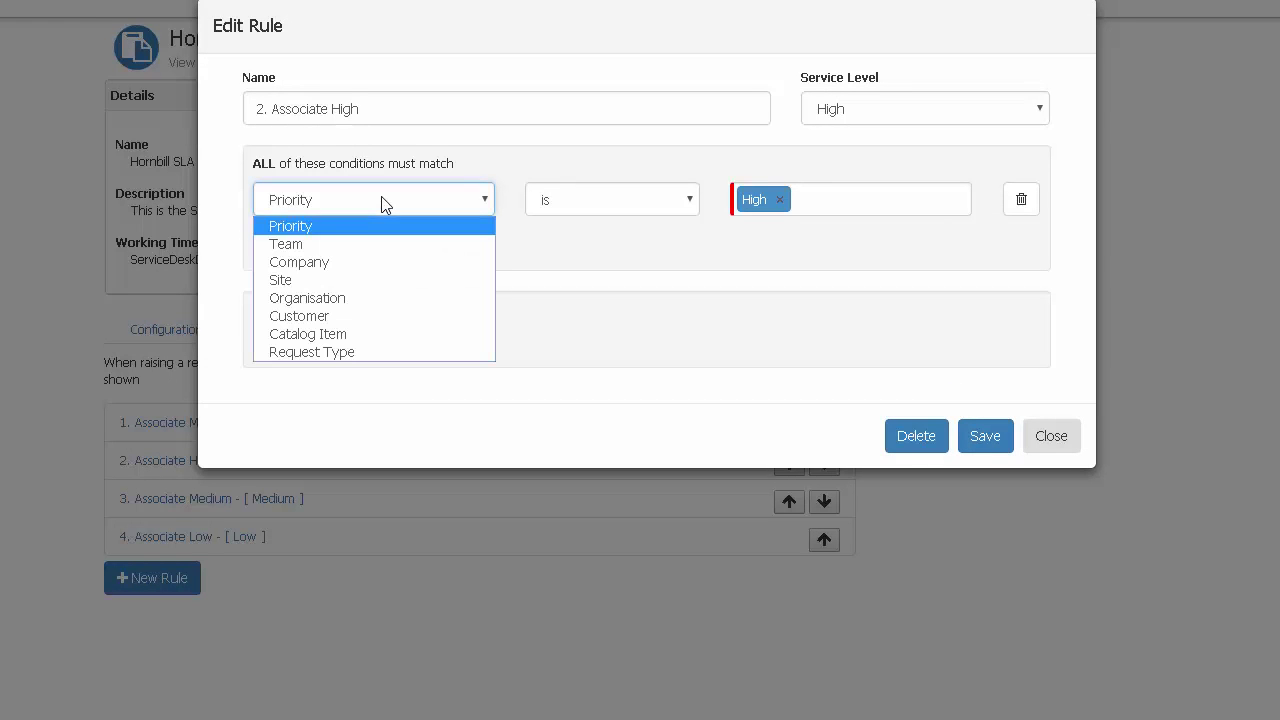
pyautogui.click(390, 201)
pyautogui.click(1060, 446)
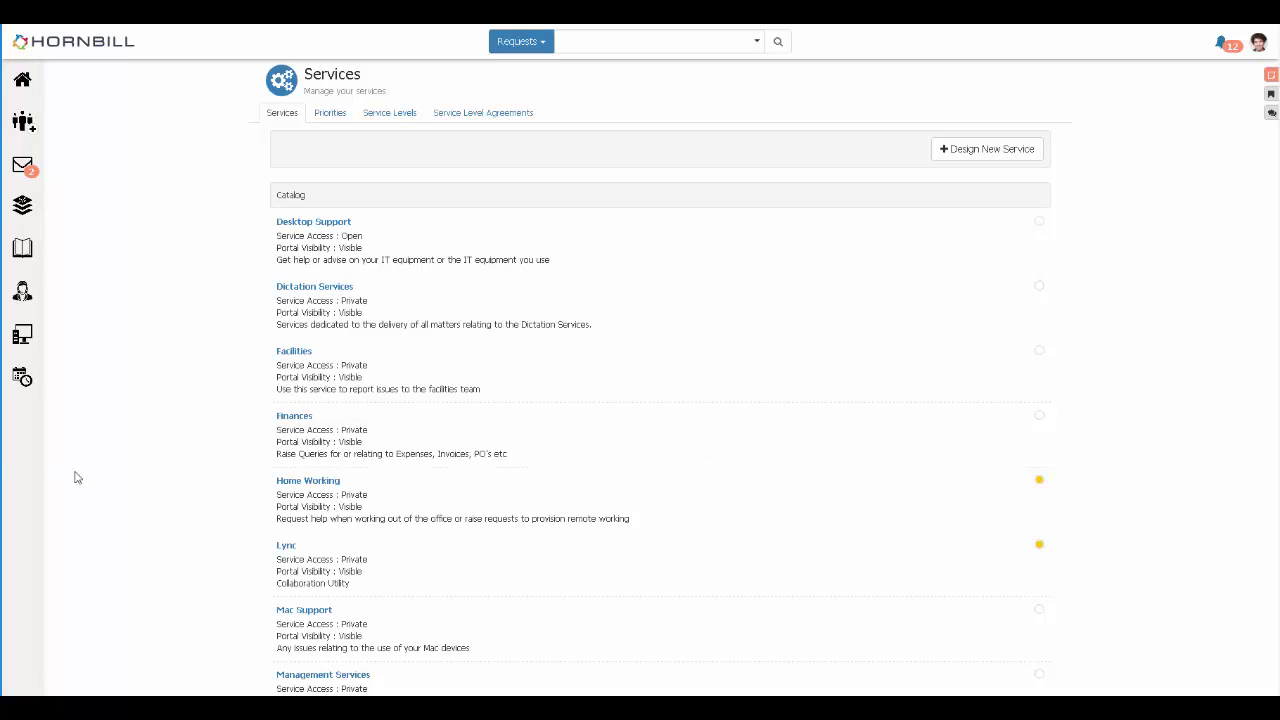
# Scroll to the SLA Test Service and show its Request Config with the Get Help catalog item.
pyautogui.scroll(-4, 210, 505)
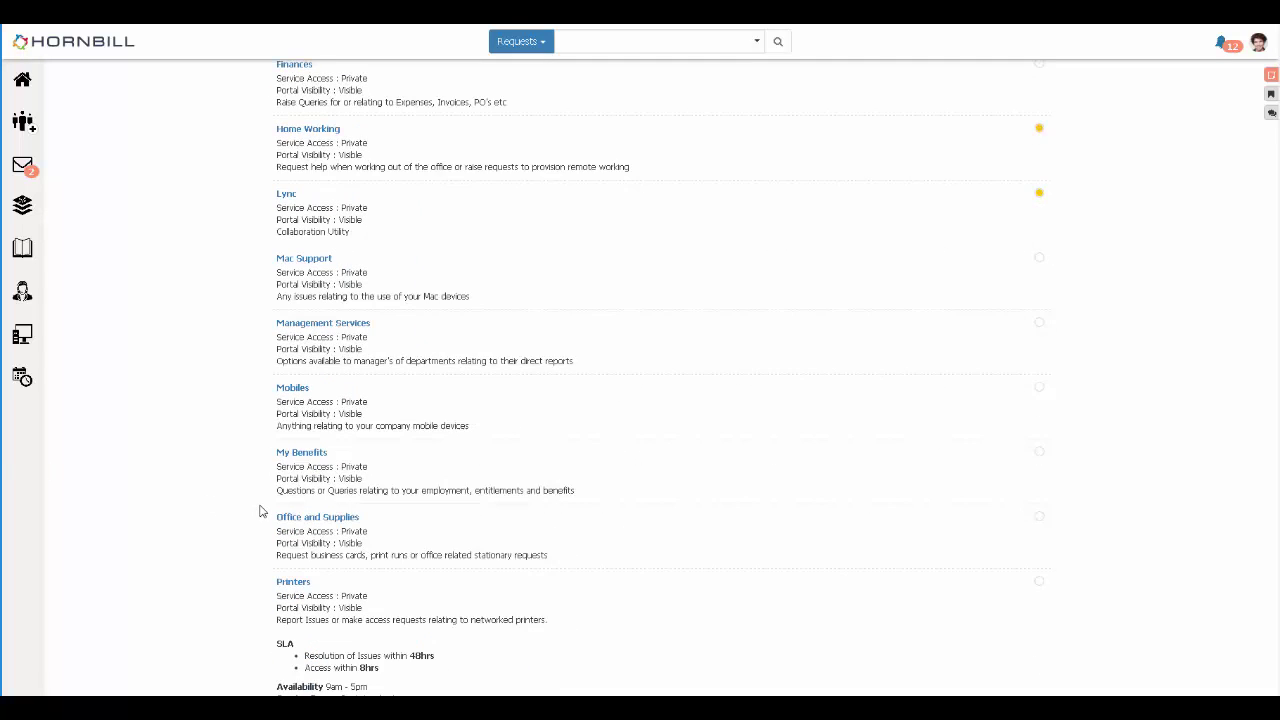
pyautogui.scroll(-2, 259, 511)
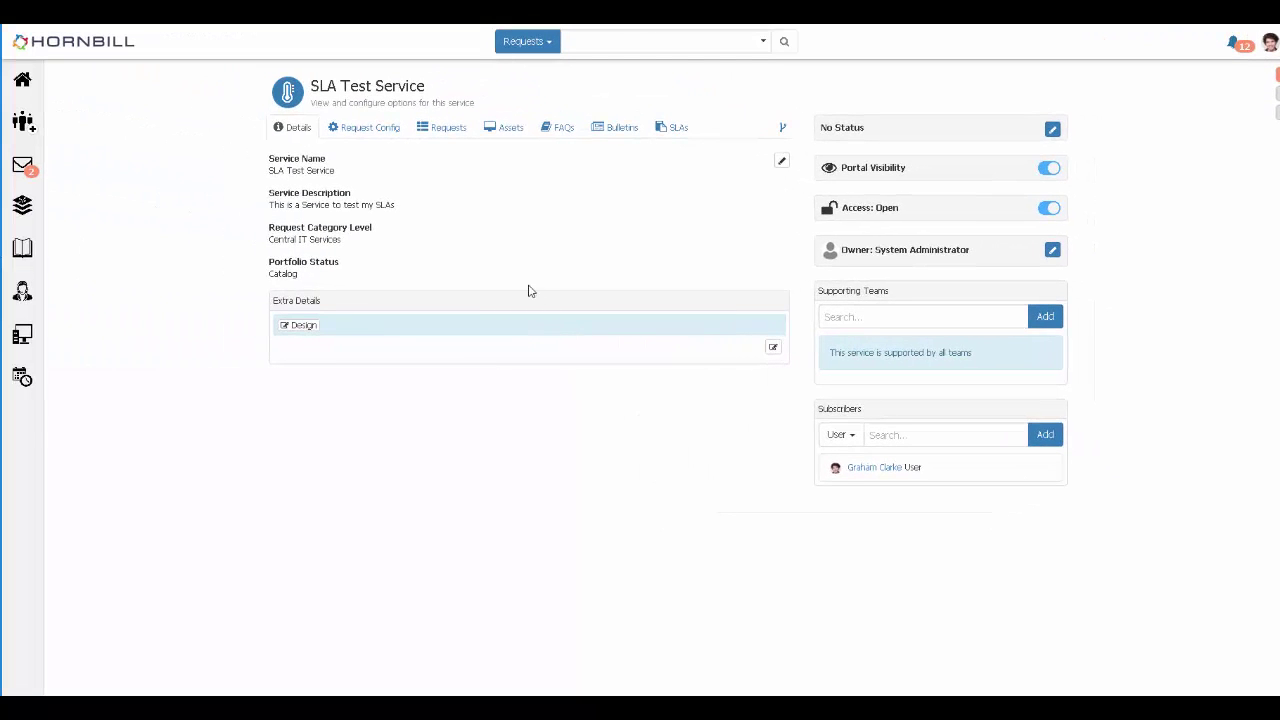
pyautogui.click(378, 134)
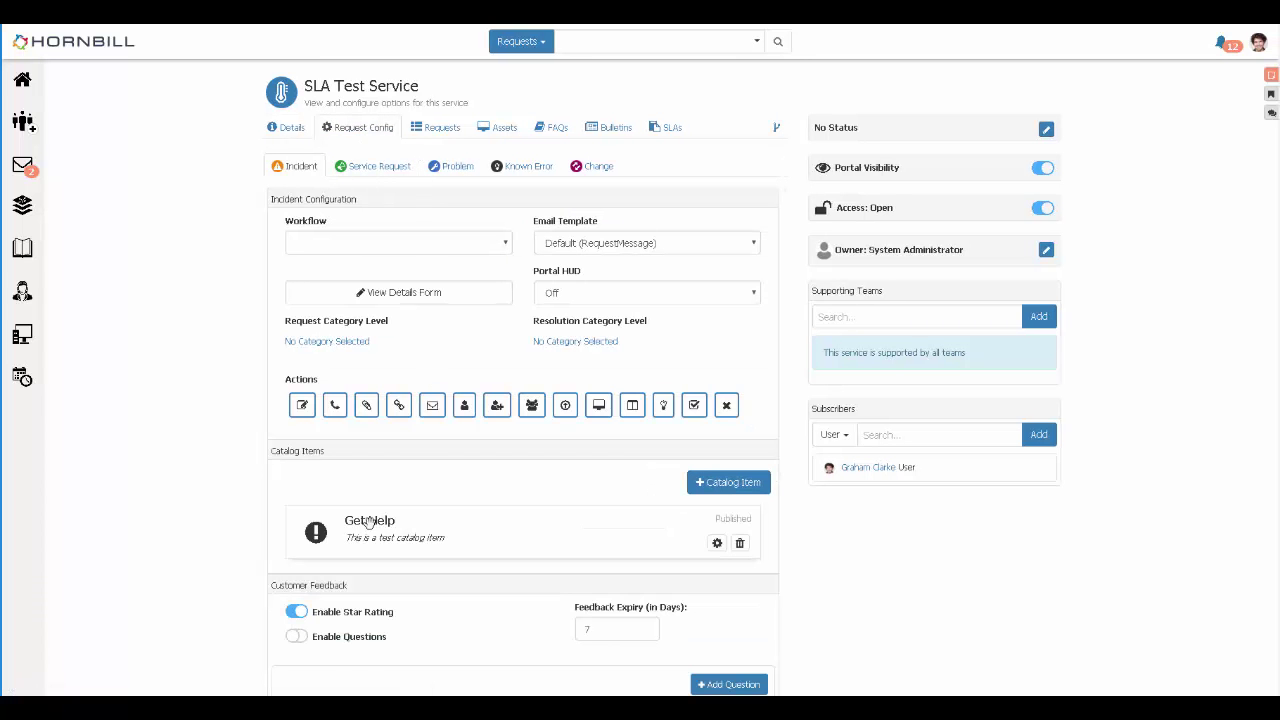
pyautogui.click(717, 545)
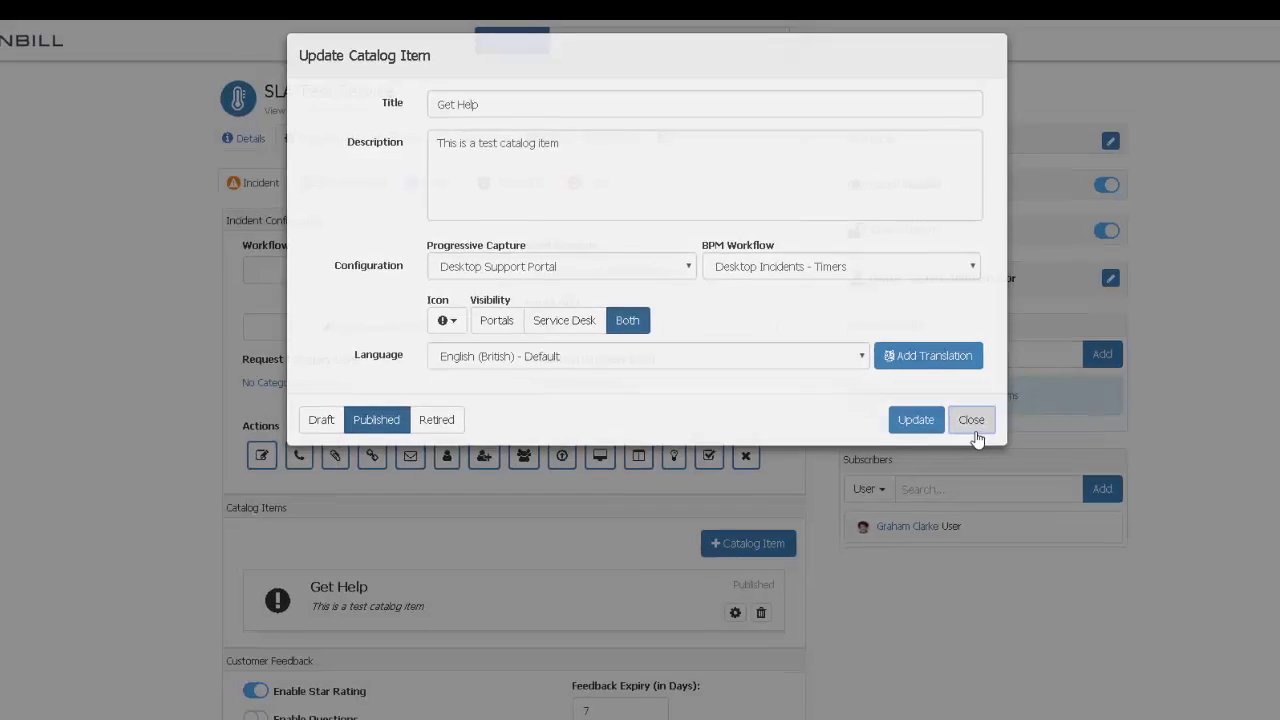
pyautogui.click(1053, 526)
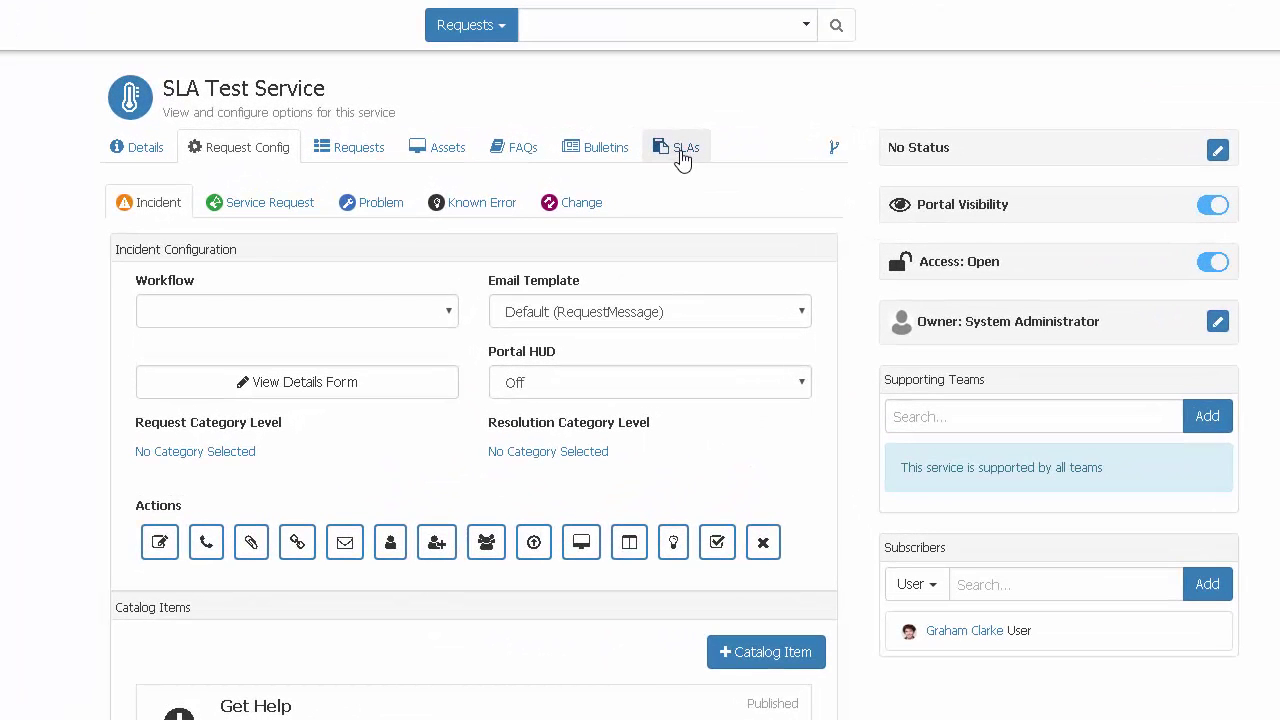
# On the SLA Test Service's SLAs tab, search for and link the Hornbill SLA.
pyautogui.click(681, 158)
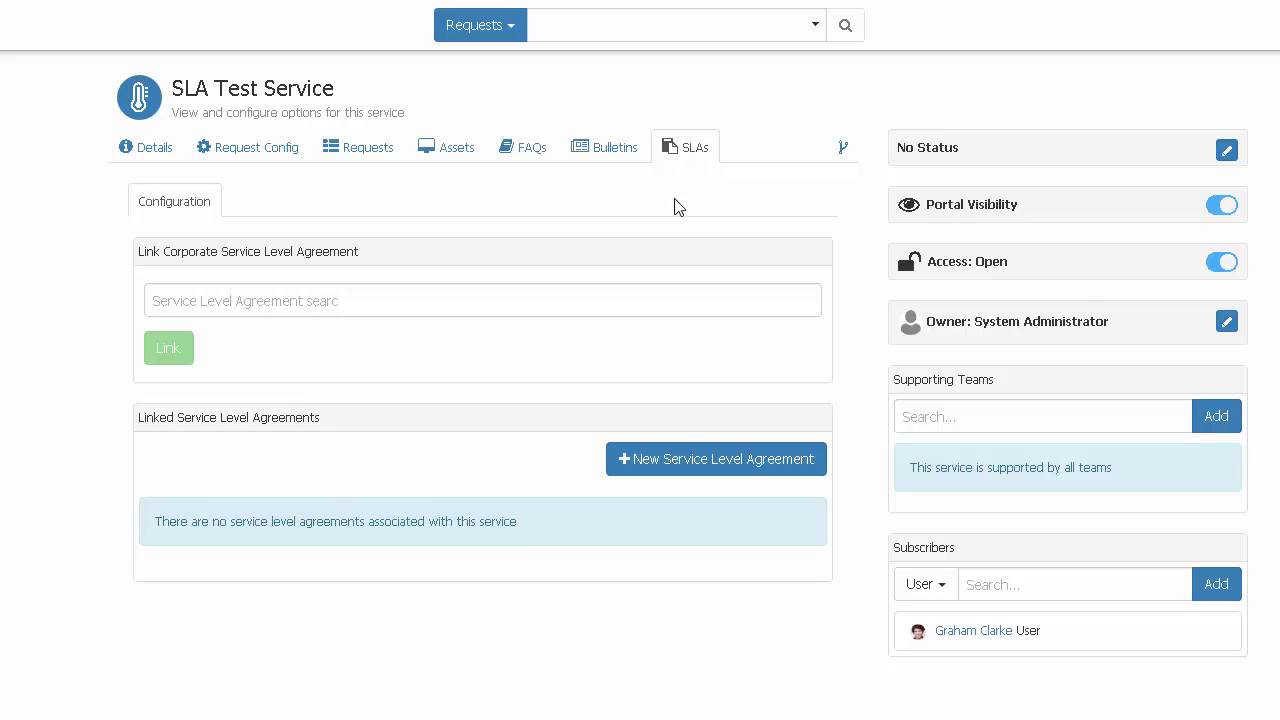
pyautogui.click(205, 305)
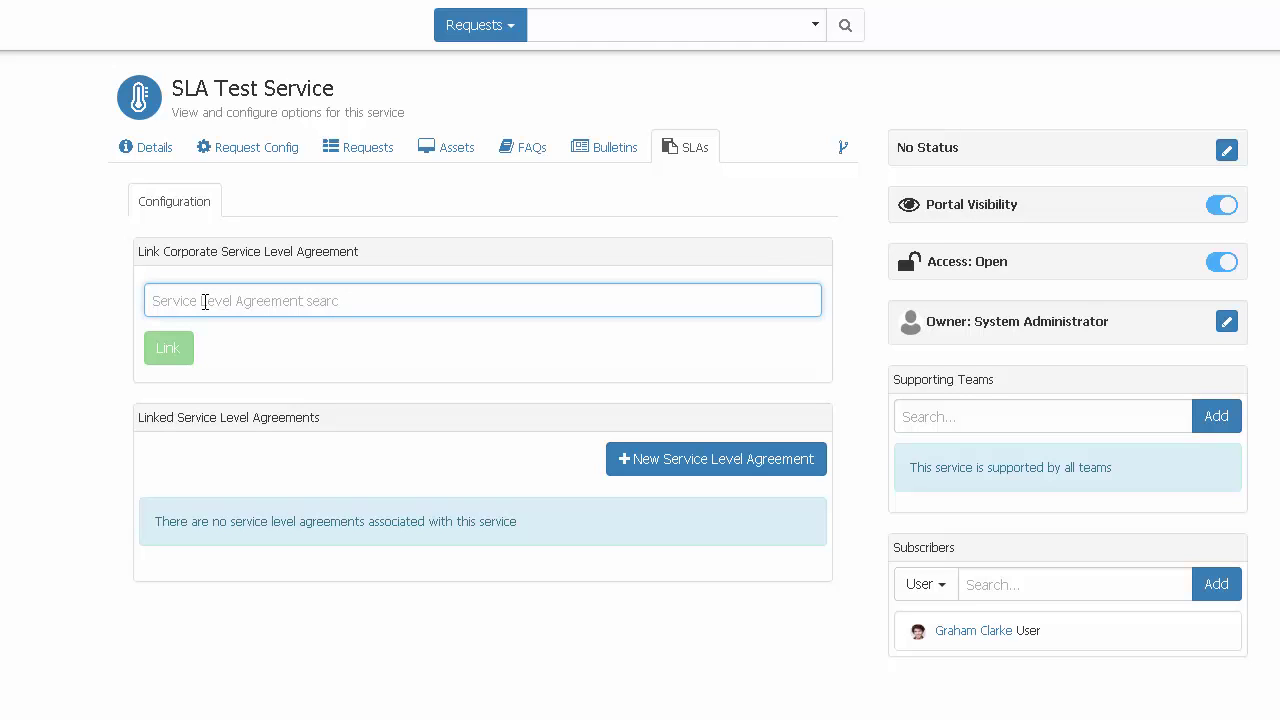
pyautogui.write('H')
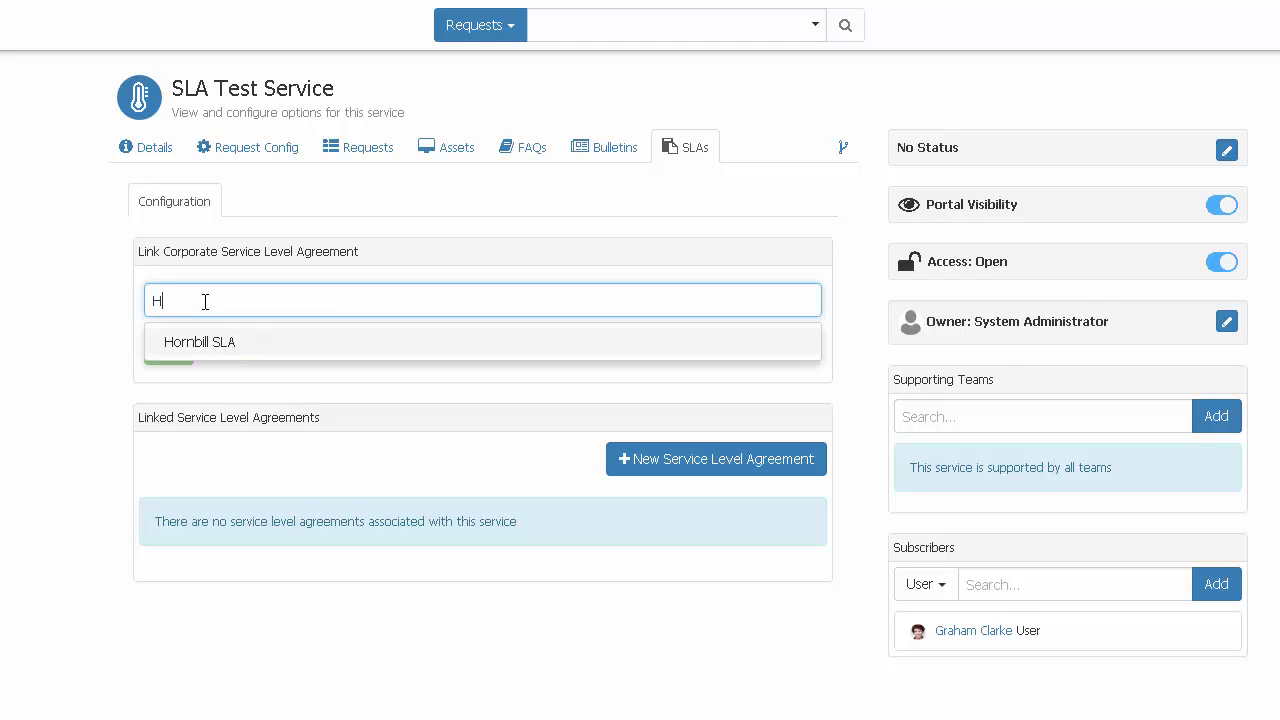
pyautogui.click(200, 344)
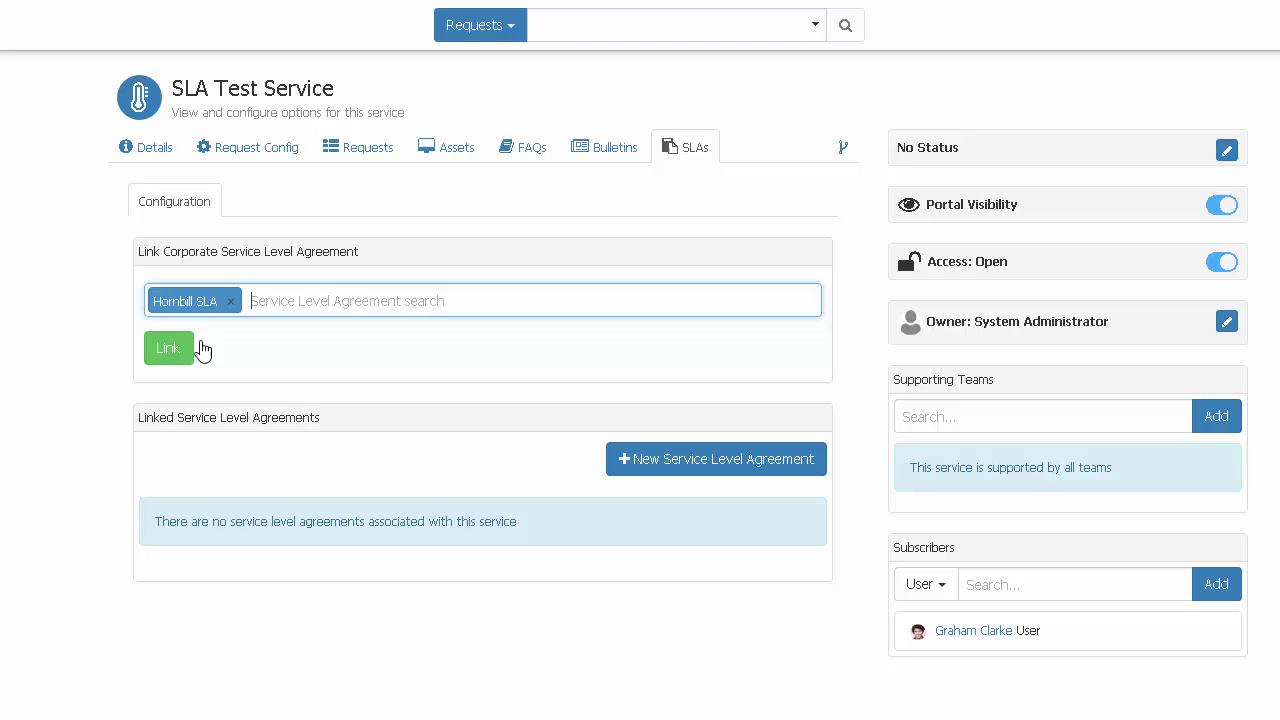
pyautogui.click(178, 352)
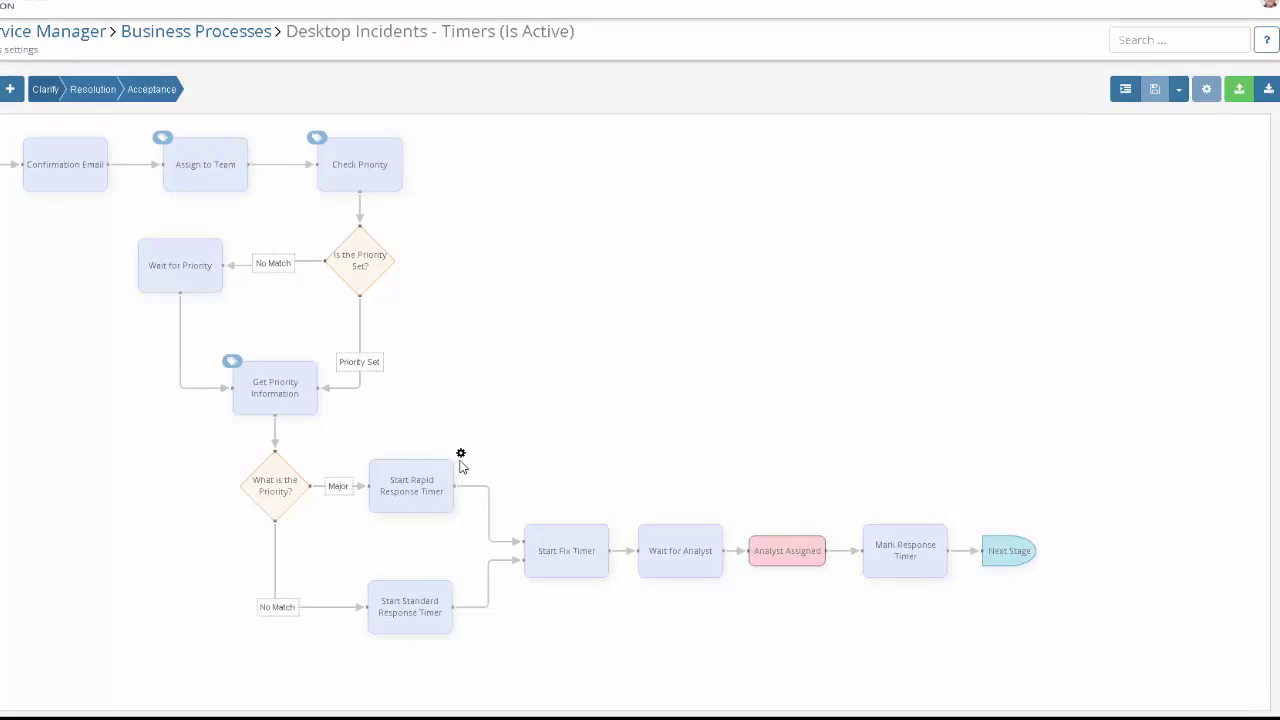
# Inspect the Start Rapid Response Timer task, which starts a Rapid Response timer for Major priority.
pyautogui.click(384, 454)
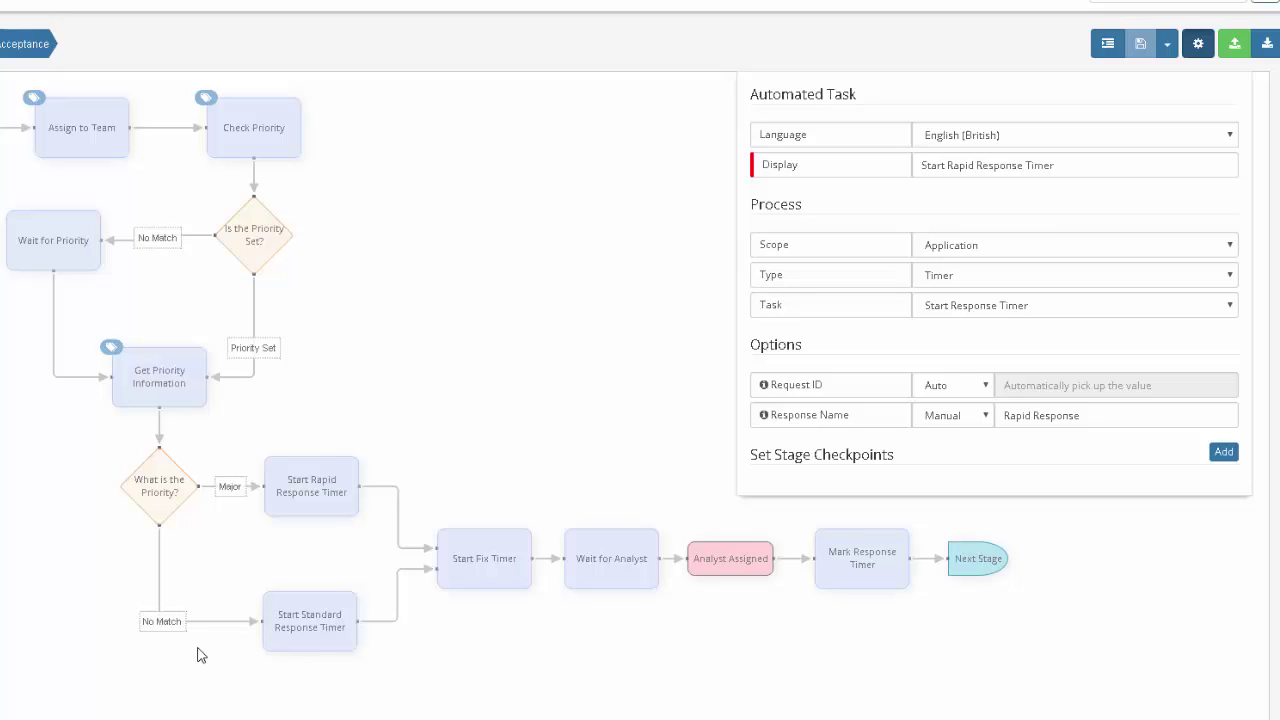
# Delete the Start Standard Response Timer step and the What is the Priority? decision.
pyautogui.click(296, 632)
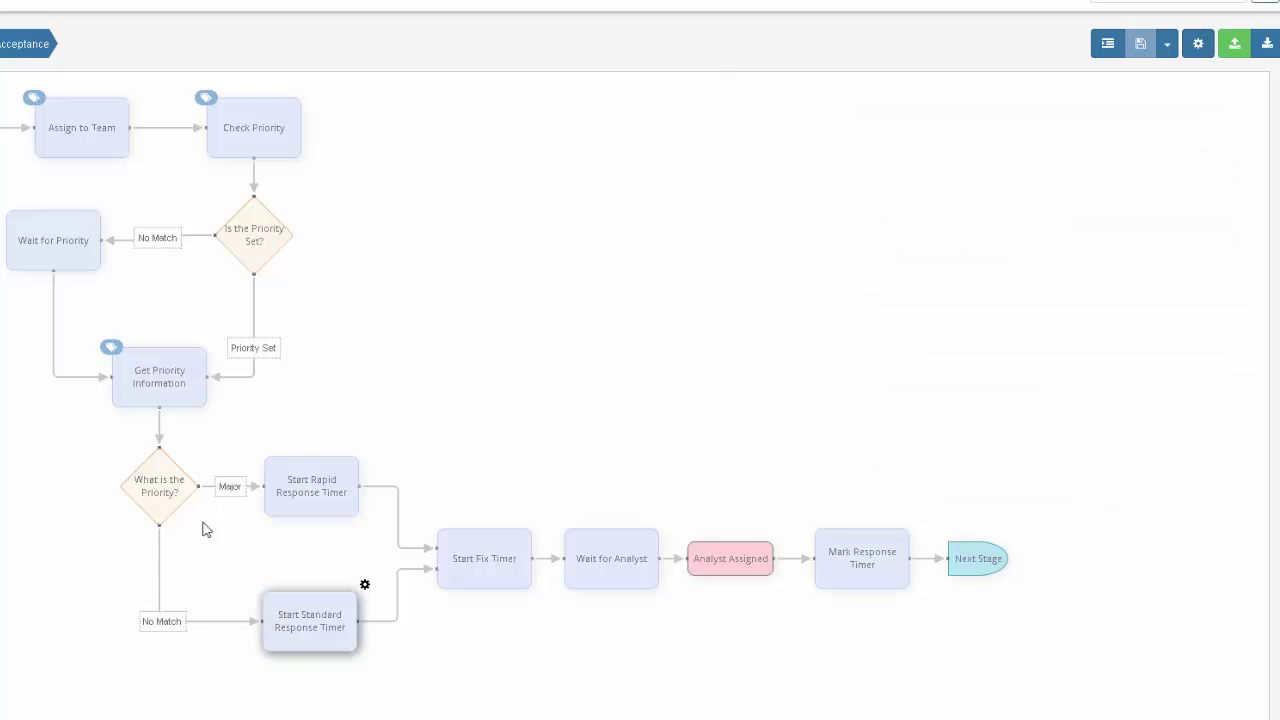
pyautogui.press('Delete')
pyautogui.click(165, 505)
pyautogui.press('Delete')
pyautogui.click(172, 377)
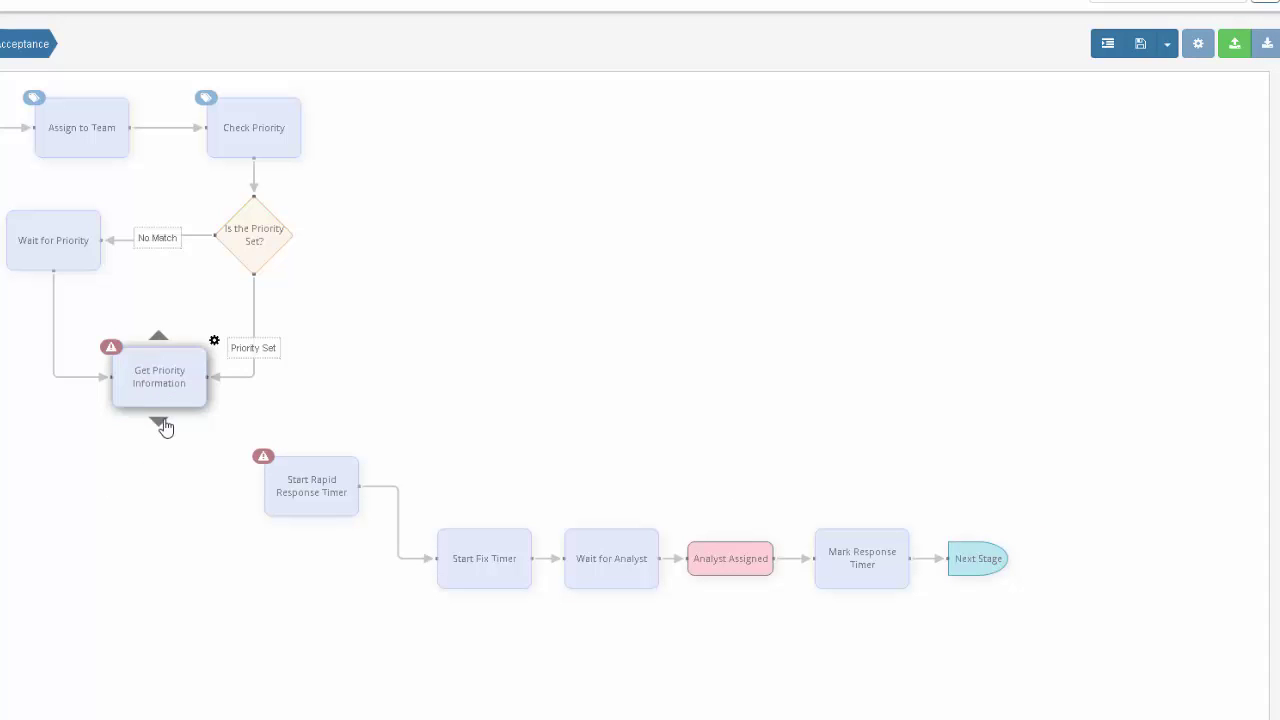
# Rename the Rapid Response timer to Start Response Timer, connect Get Priority Information to it, and activate.
pyautogui.click(337, 486)
pyautogui.click(366, 450)
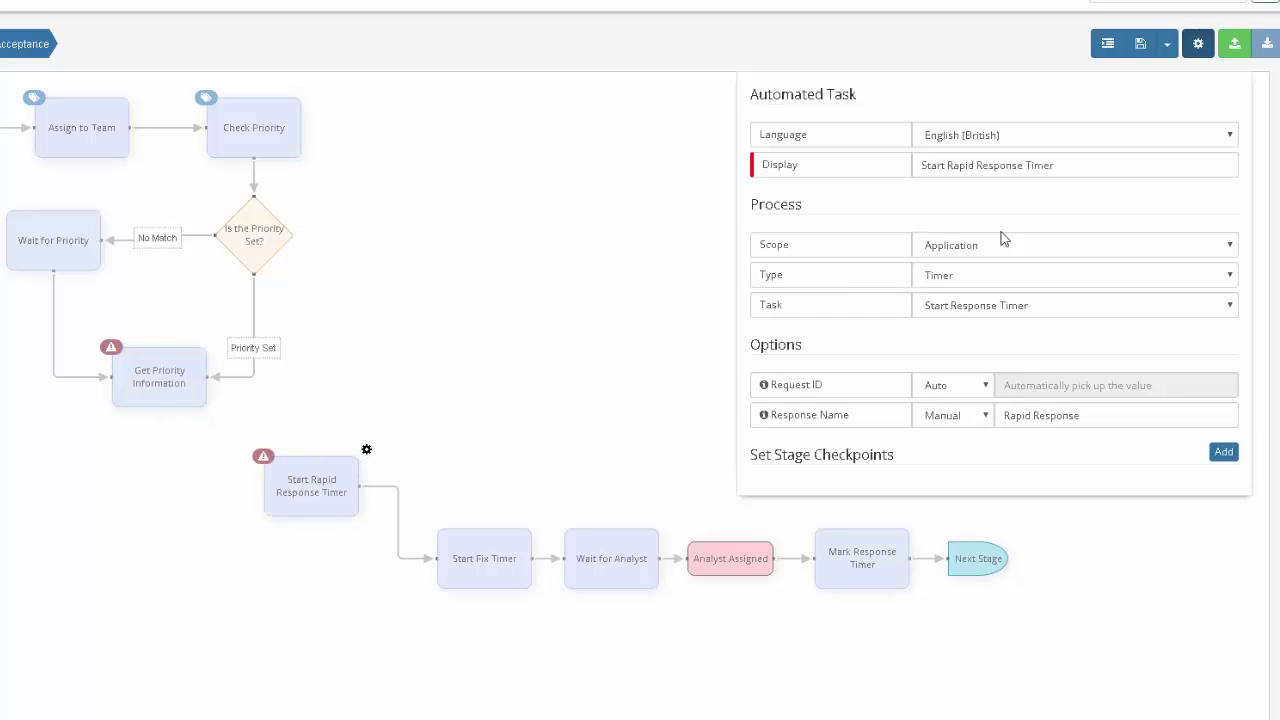
pyautogui.doubleClick(970, 164)
pyautogui.press('Delete')
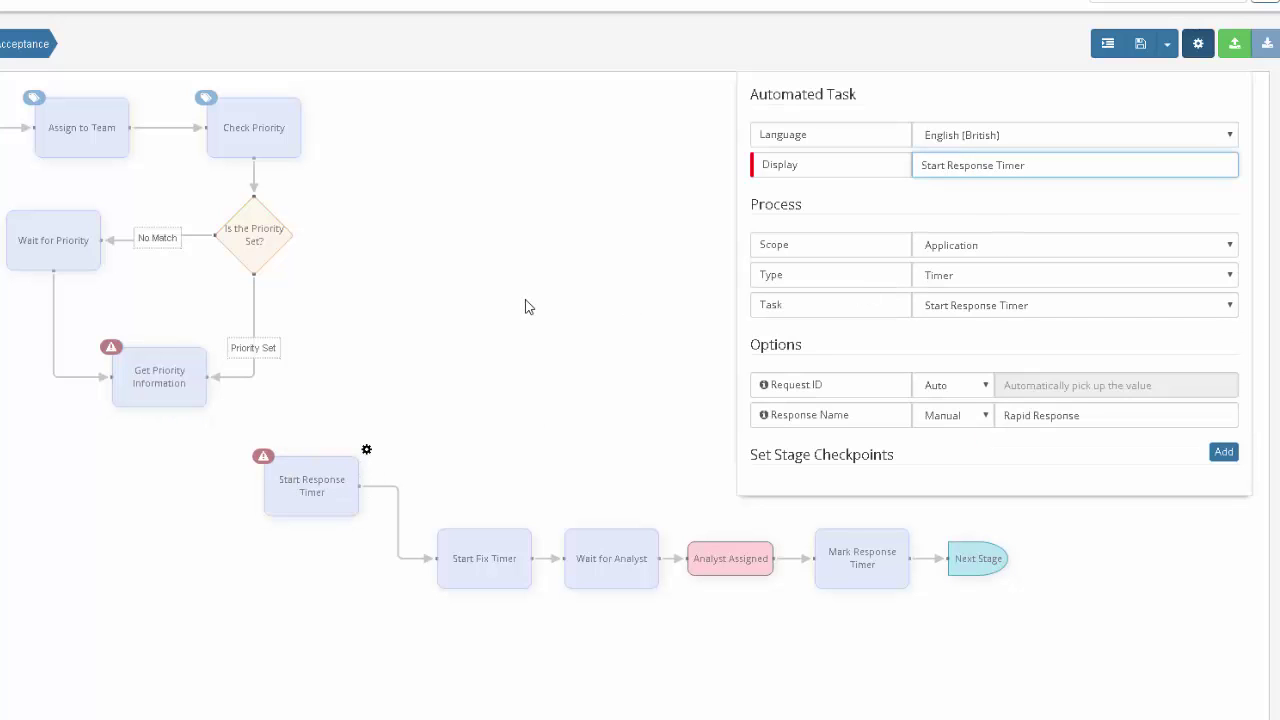
pyautogui.click(383, 380)
pyautogui.moveTo(160, 423)
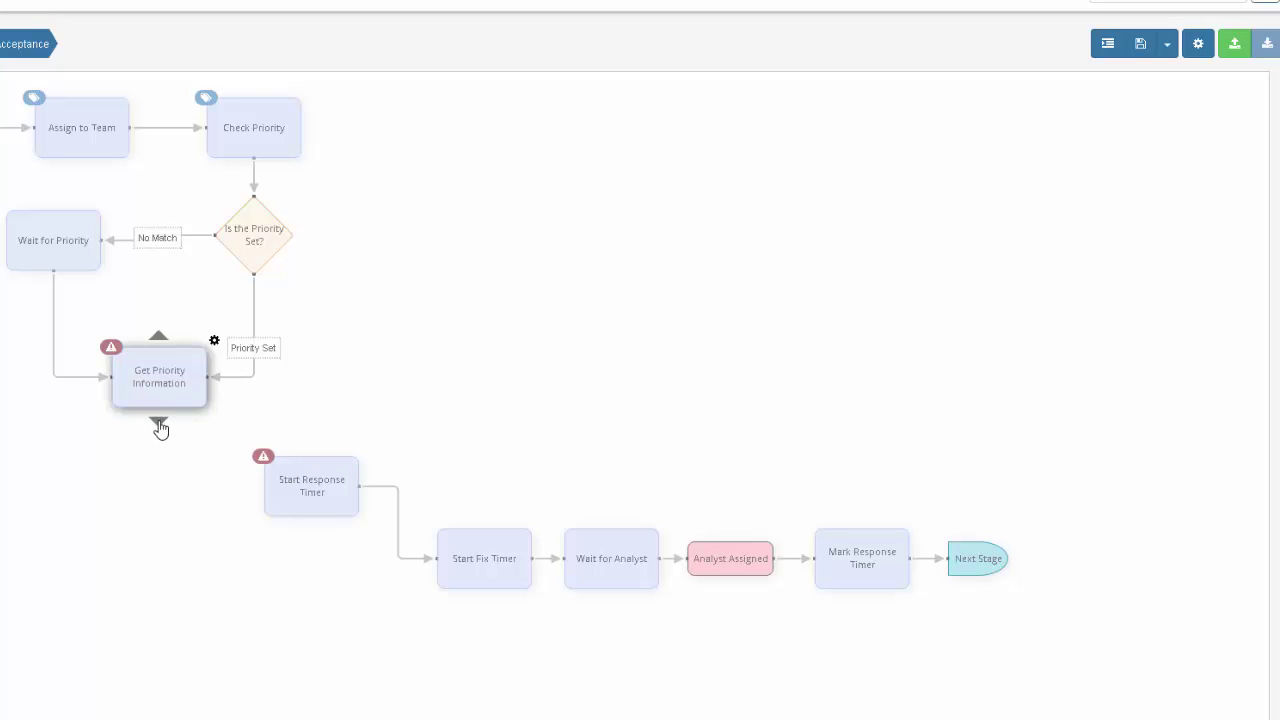
pyautogui.moveTo(160, 428); pyautogui.dragTo(300, 506)
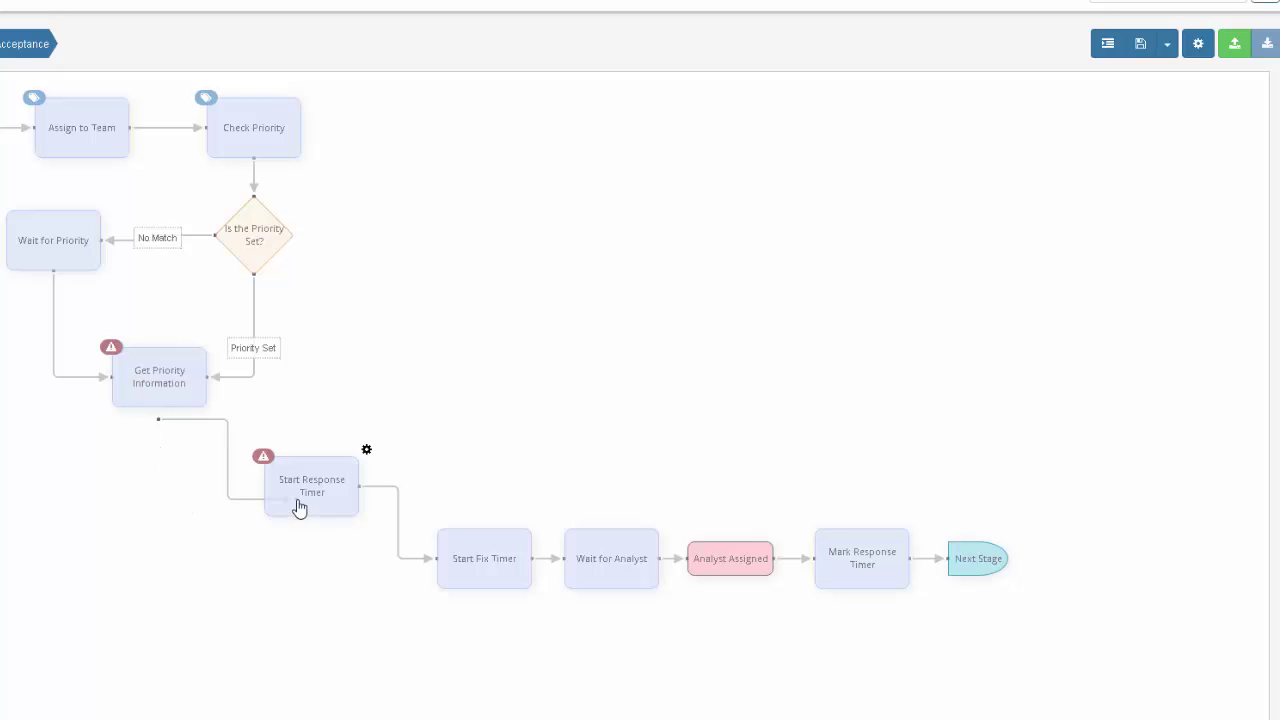
pyautogui.click(1167, 50)
pyautogui.click(1128, 94)
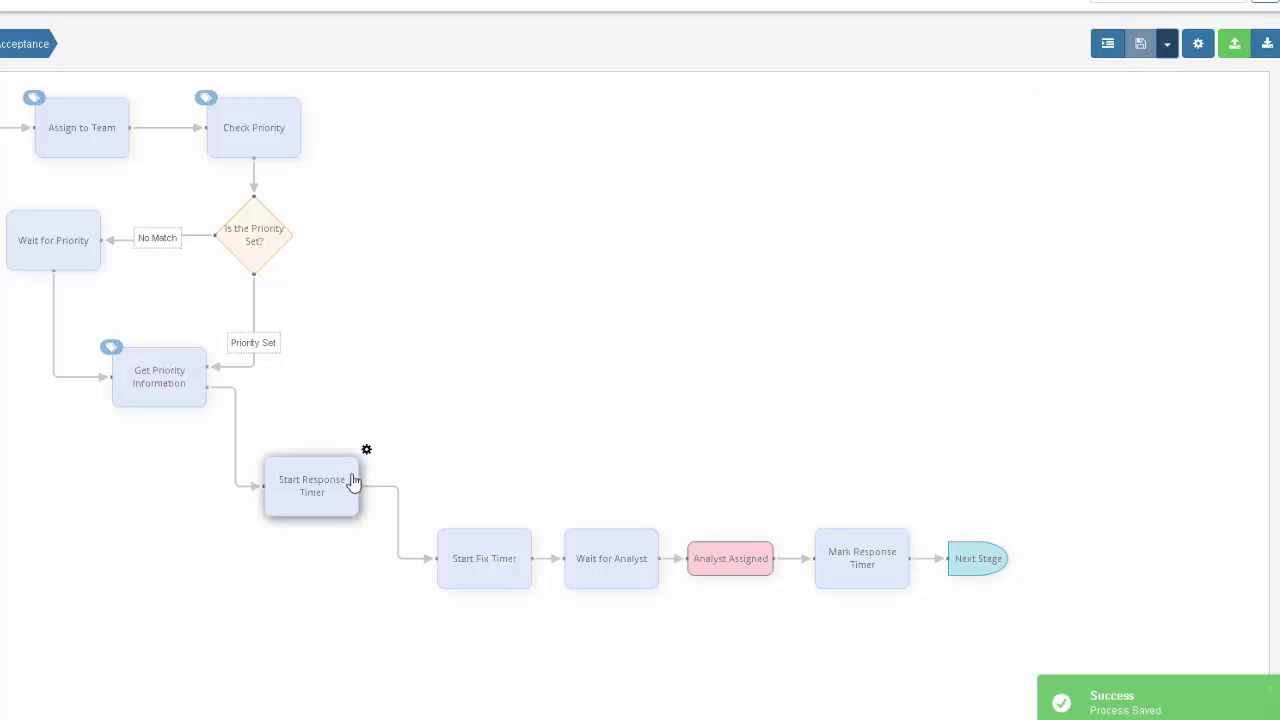
# Set the Start Response Timer's Response Name to fill automatically and activate the process again.
pyautogui.click(366, 450)
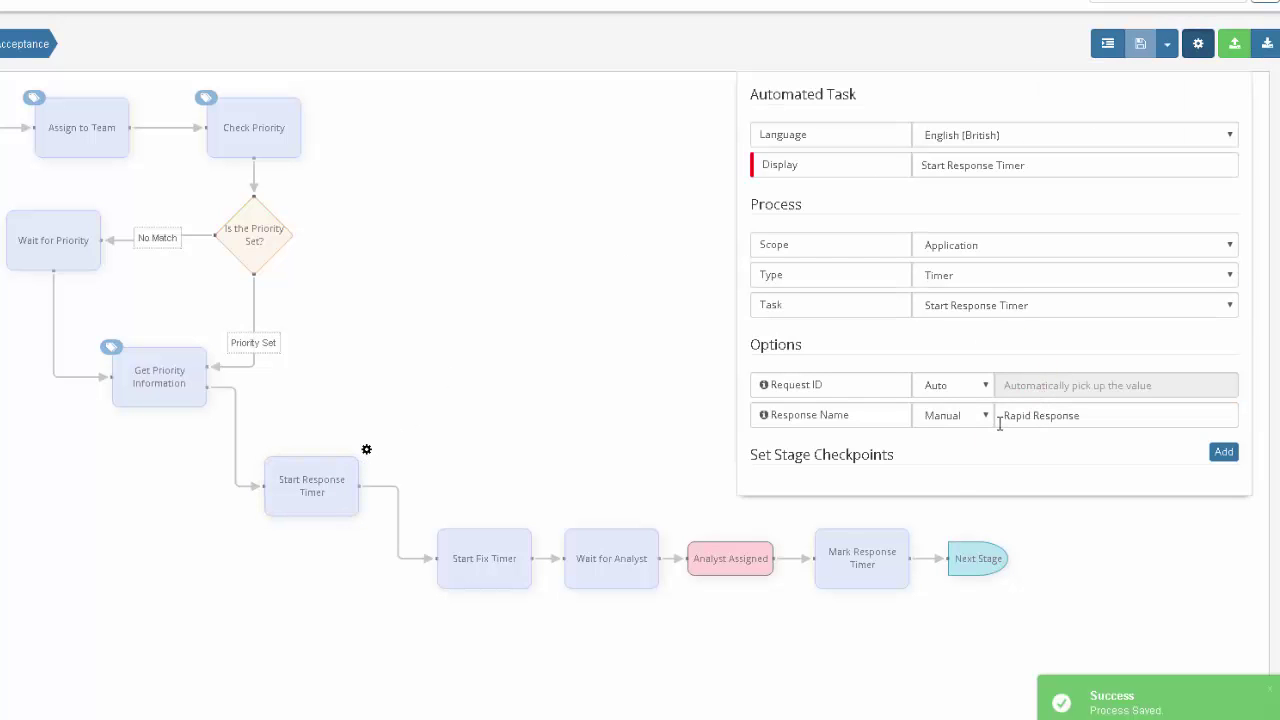
pyautogui.click(977, 418)
pyautogui.click(935, 434)
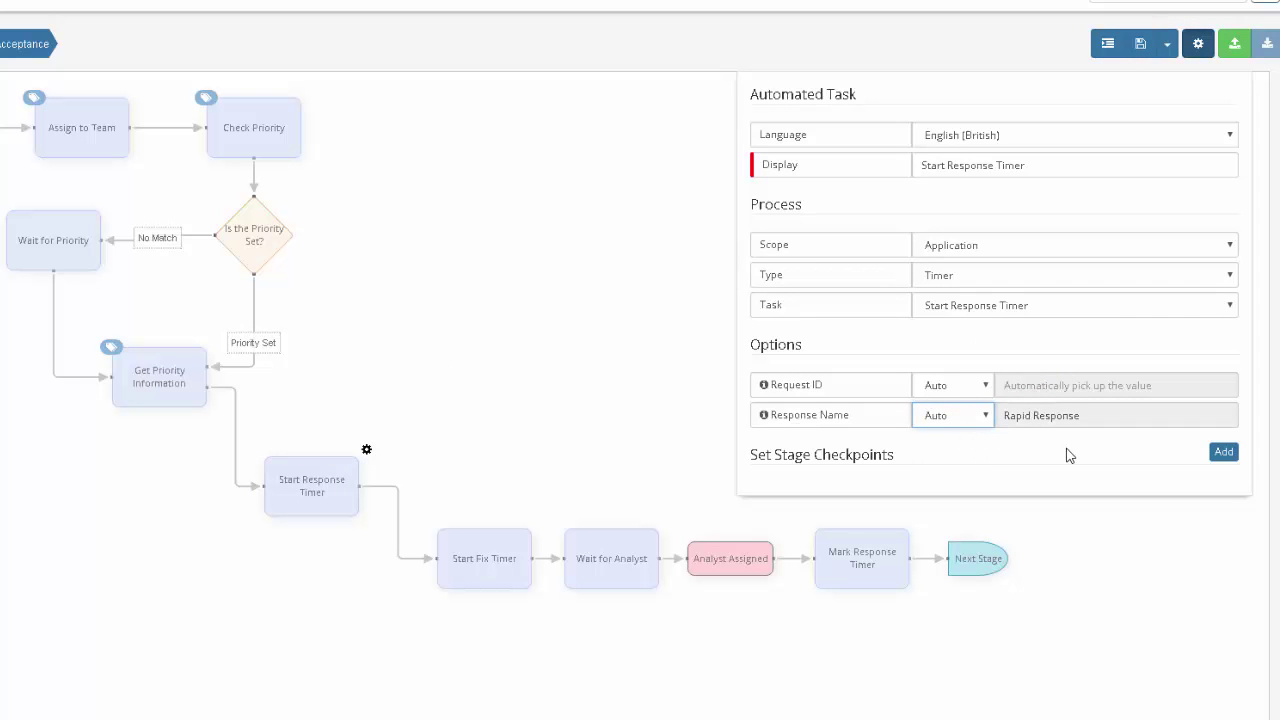
pyautogui.click(1167, 45)
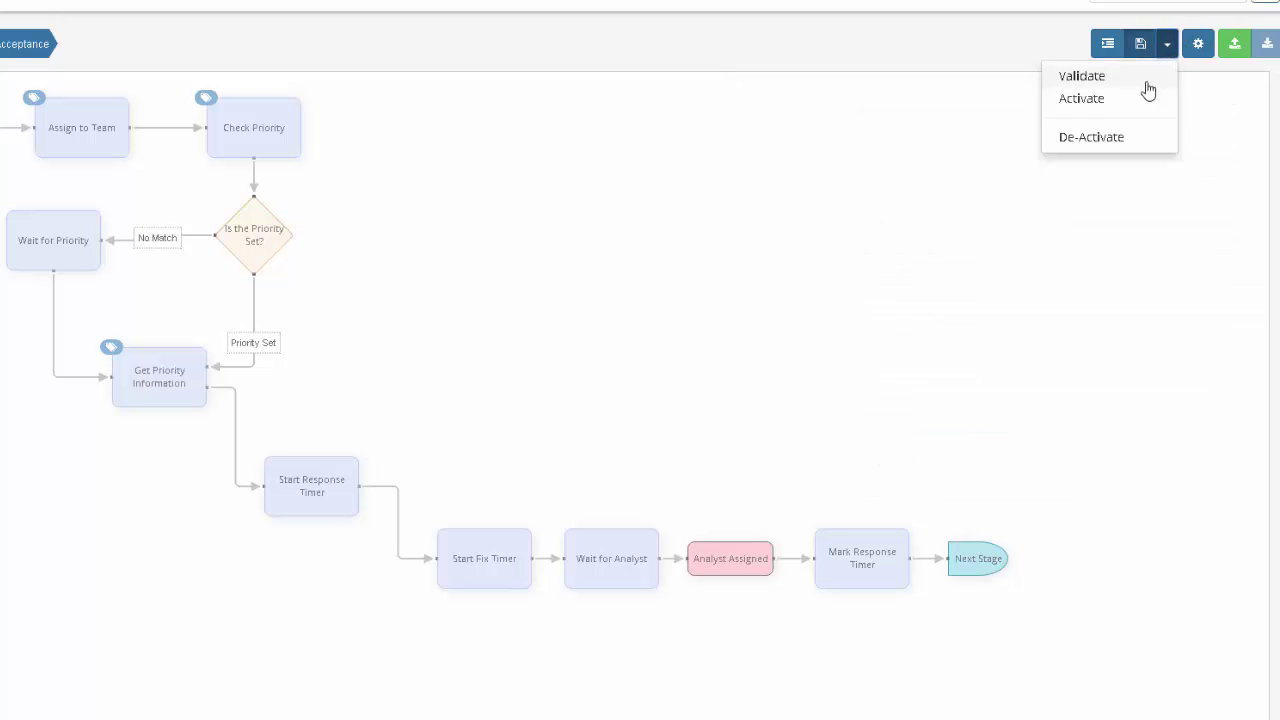
pyautogui.click(1137, 100)
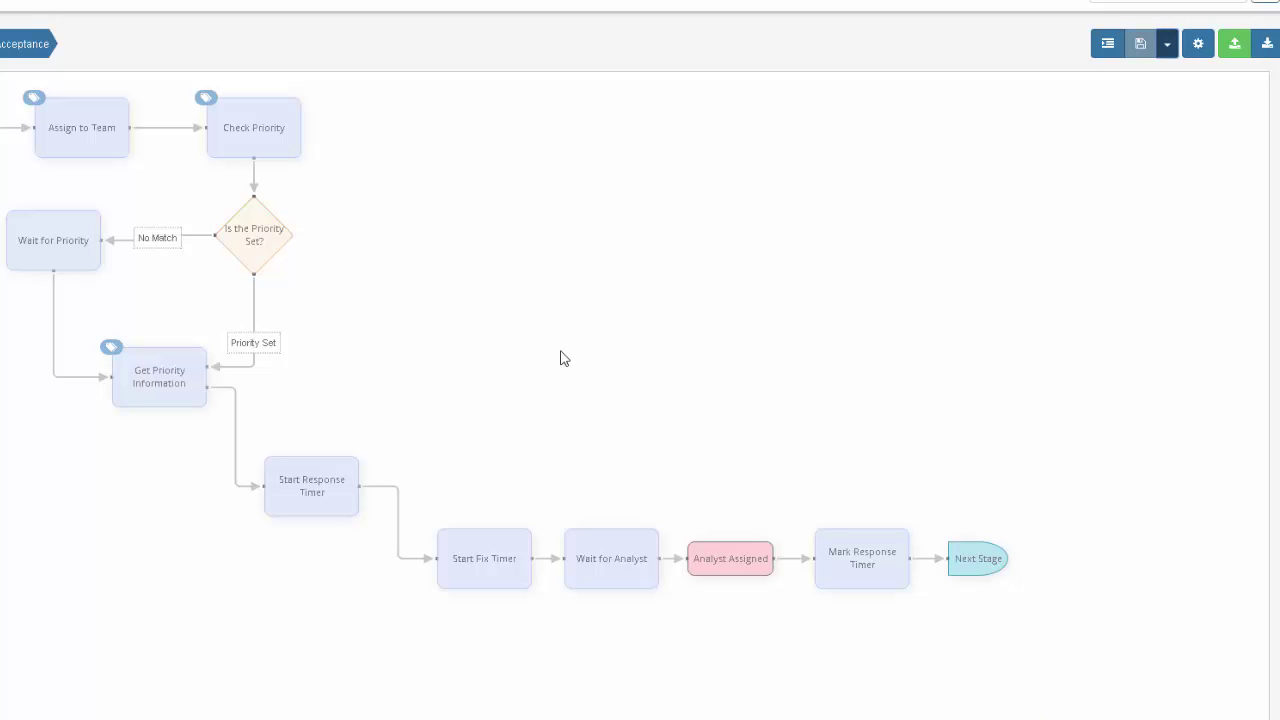
pyautogui.moveTo(497, 553)
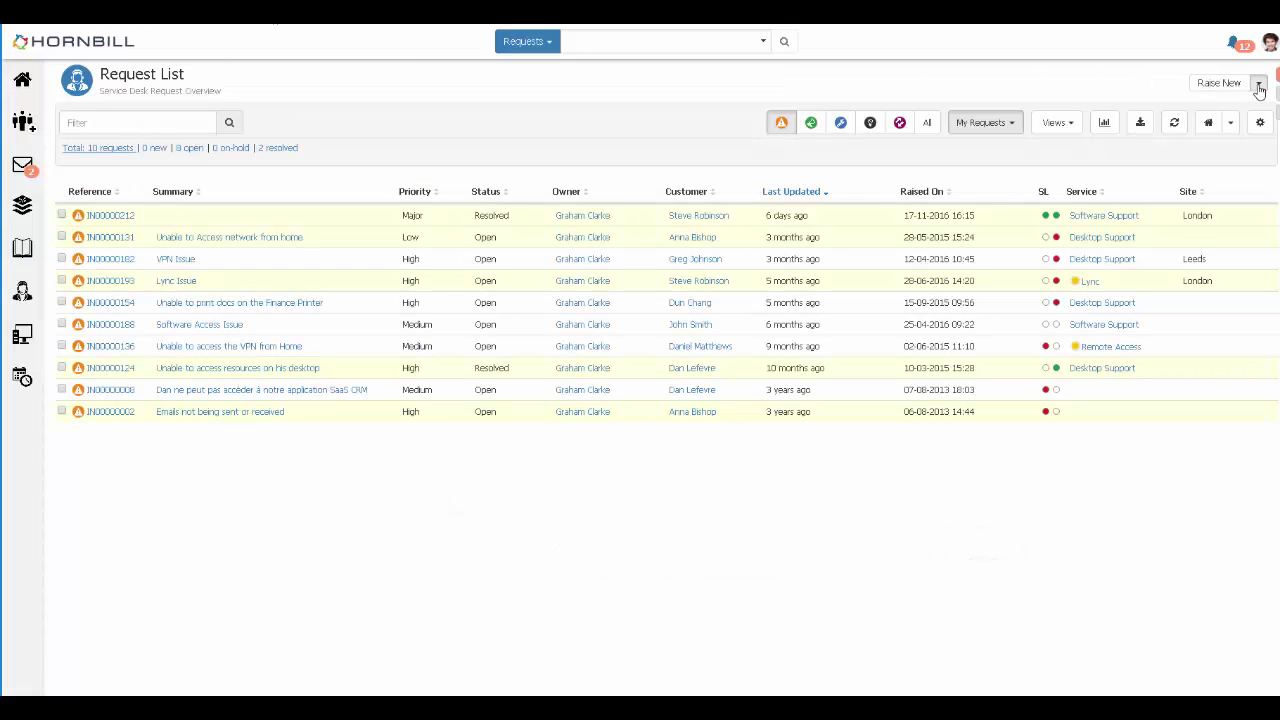
# Start a new incident, pick the customer by name, and paste the test text as summary and description.
pyautogui.click(1258, 83)
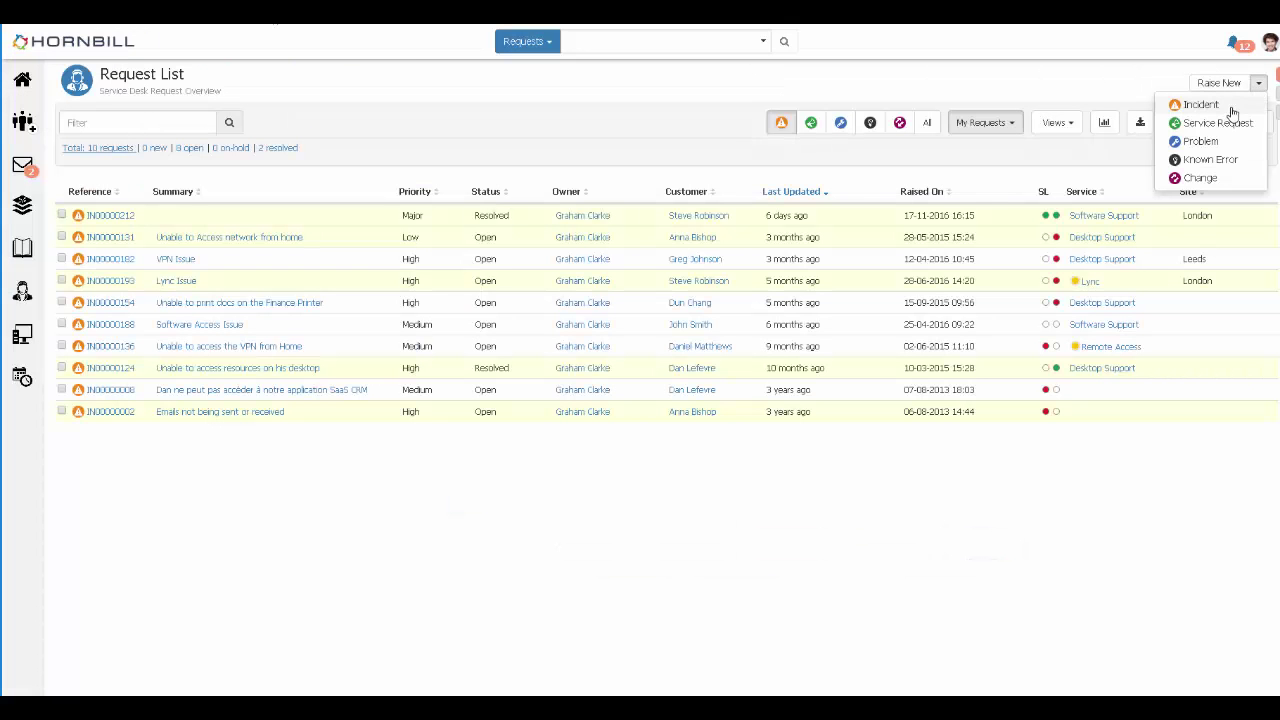
pyautogui.click(1232, 110)
pyautogui.write('gr')
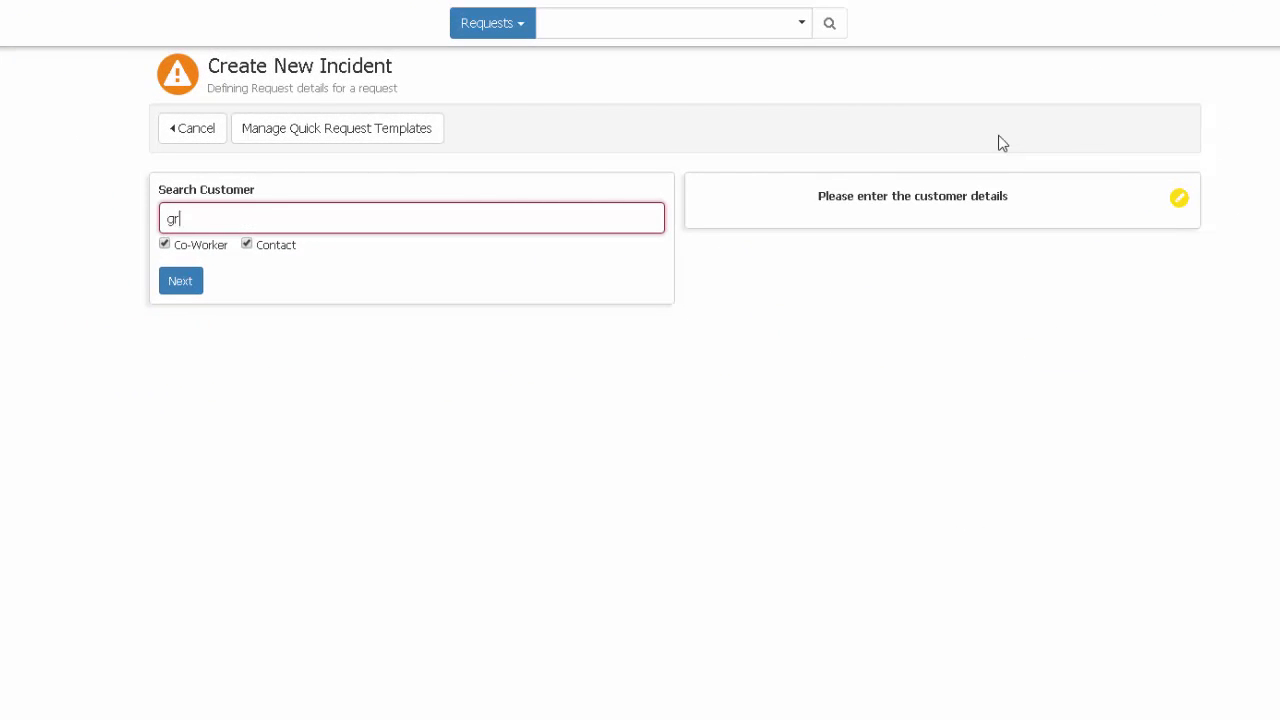
pyautogui.write('aham')
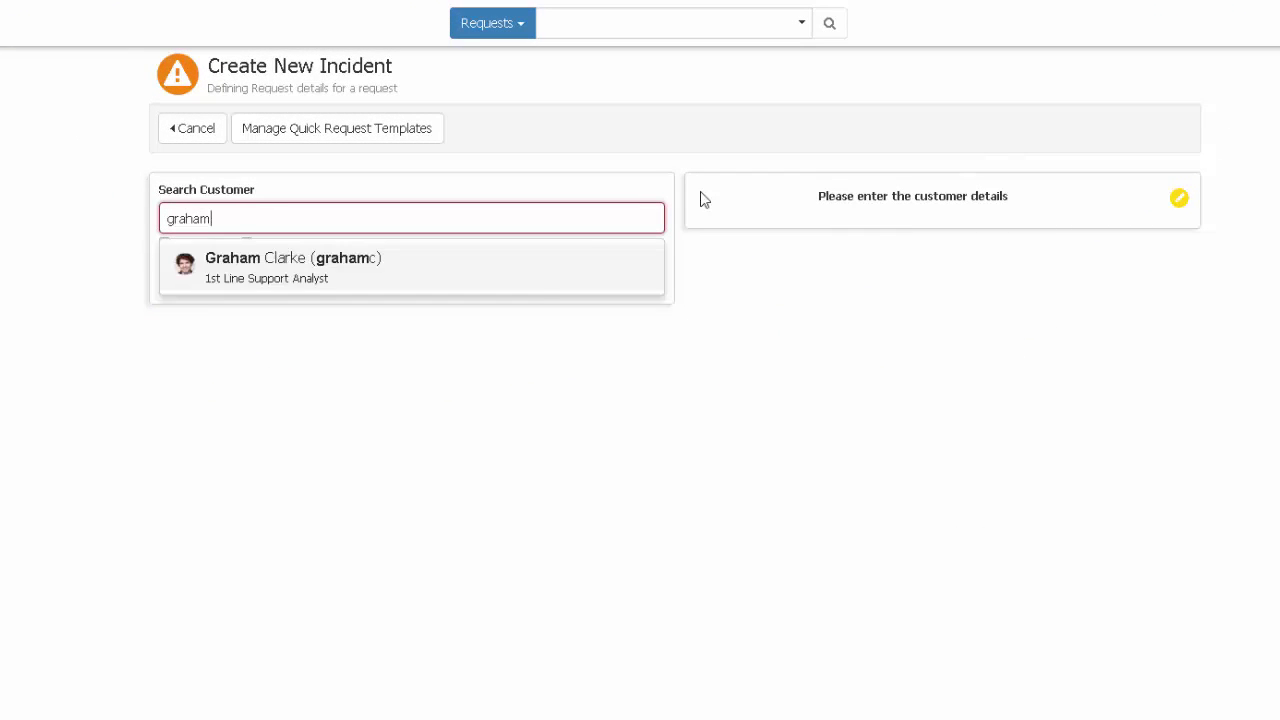
pyautogui.click(431, 277)
pyautogui.click(168, 286)
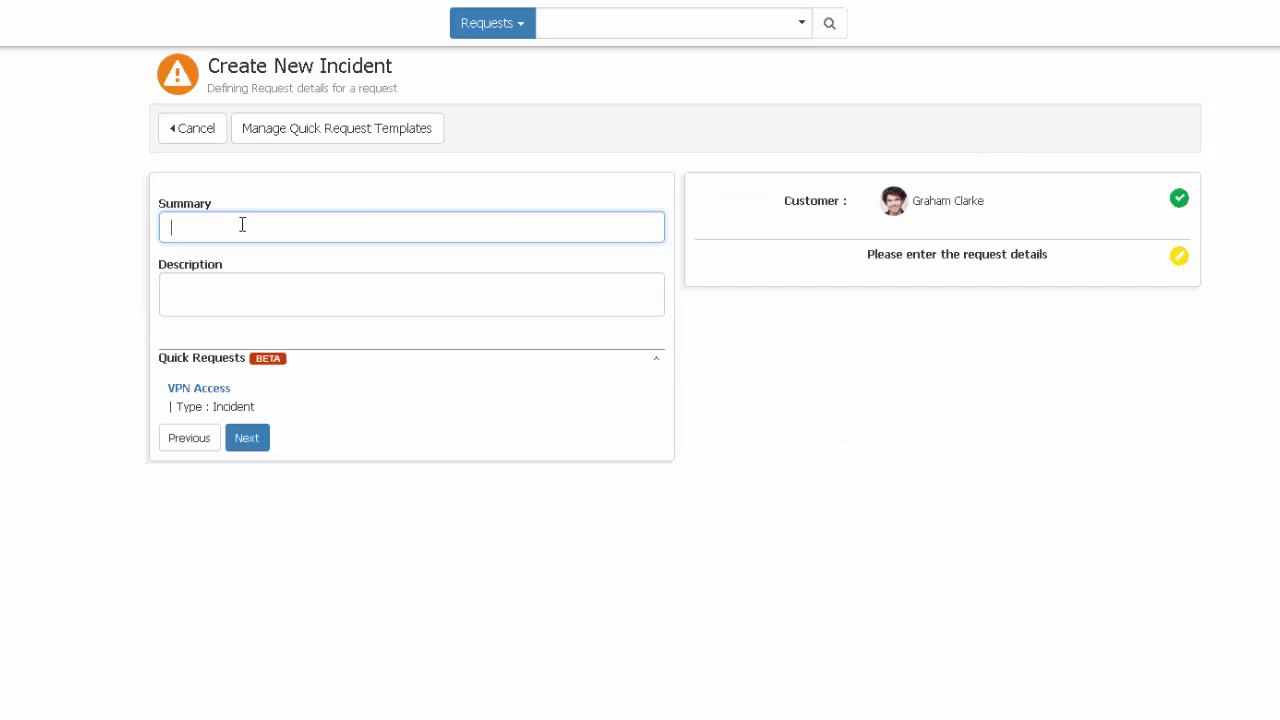
pyautogui.write('TEST - SLA testing 1')
pyautogui.click(234, 300)
pyautogui.write('TEST - SLA testing 1')
# Log it against SLA Test Service > Get Help with High priority and finish.
pyautogui.click(247, 440)
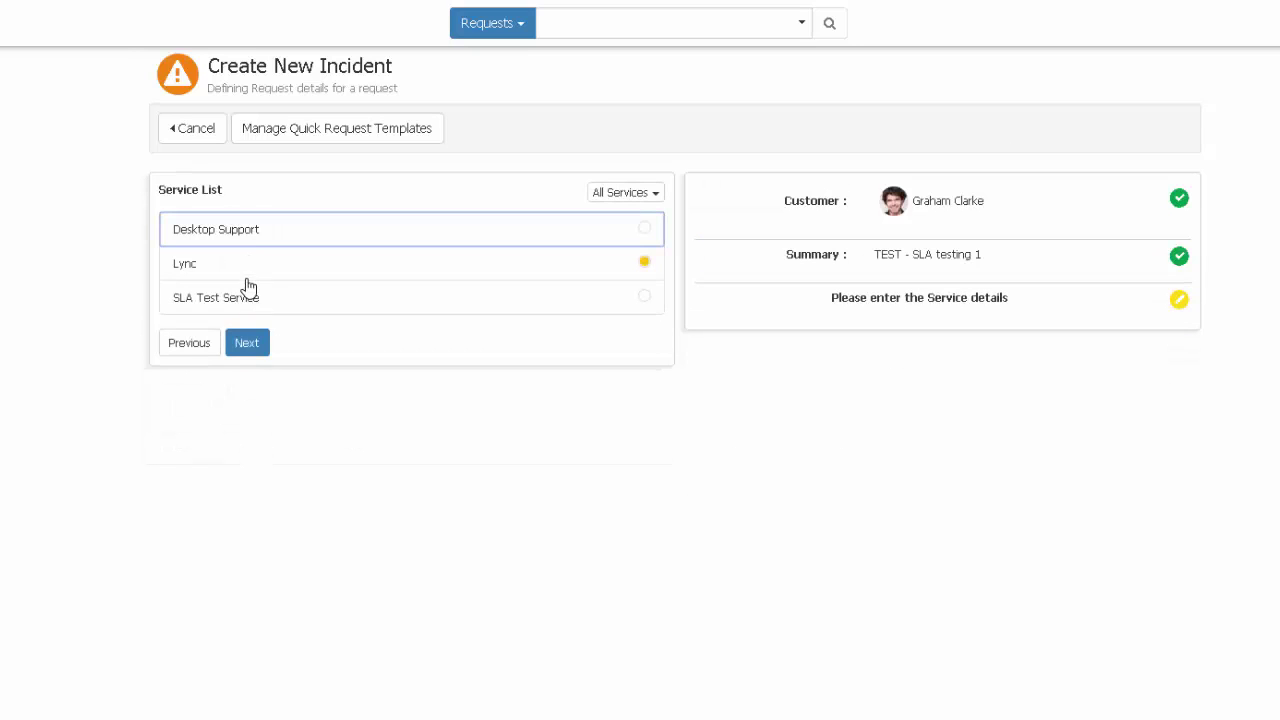
pyautogui.click(238, 298)
pyautogui.click(243, 338)
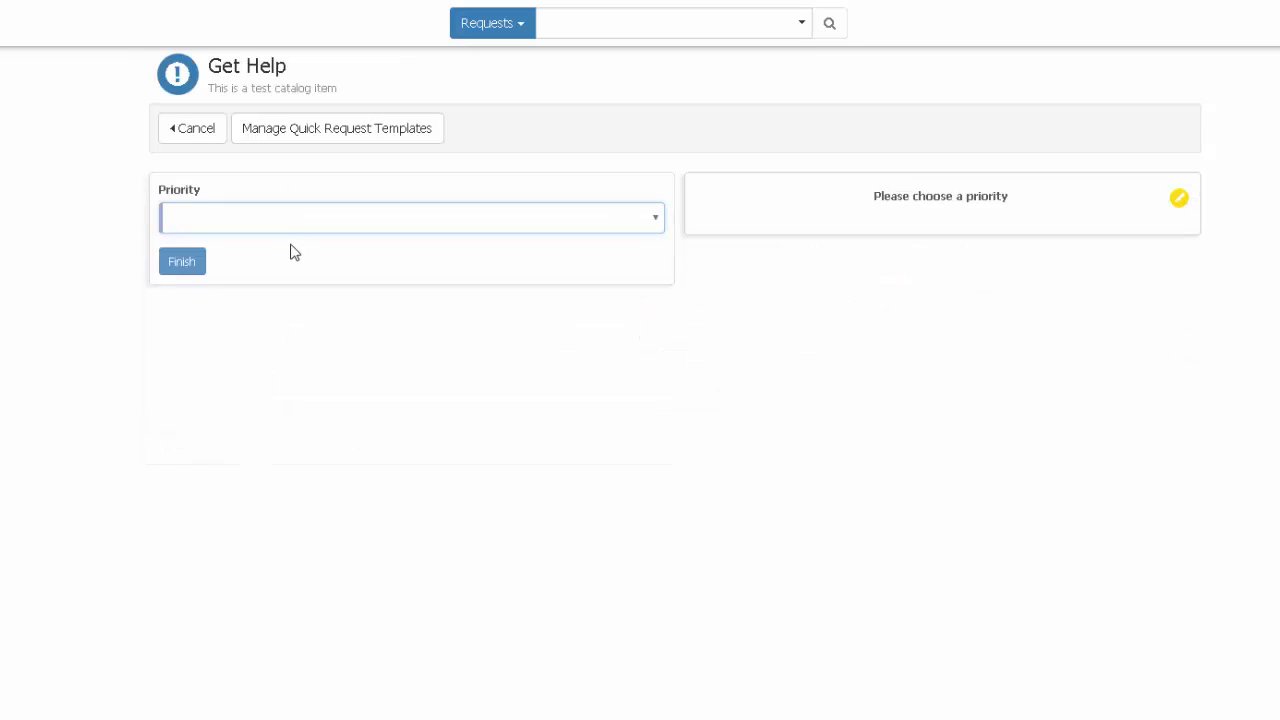
pyautogui.click(286, 224)
pyautogui.click(262, 275)
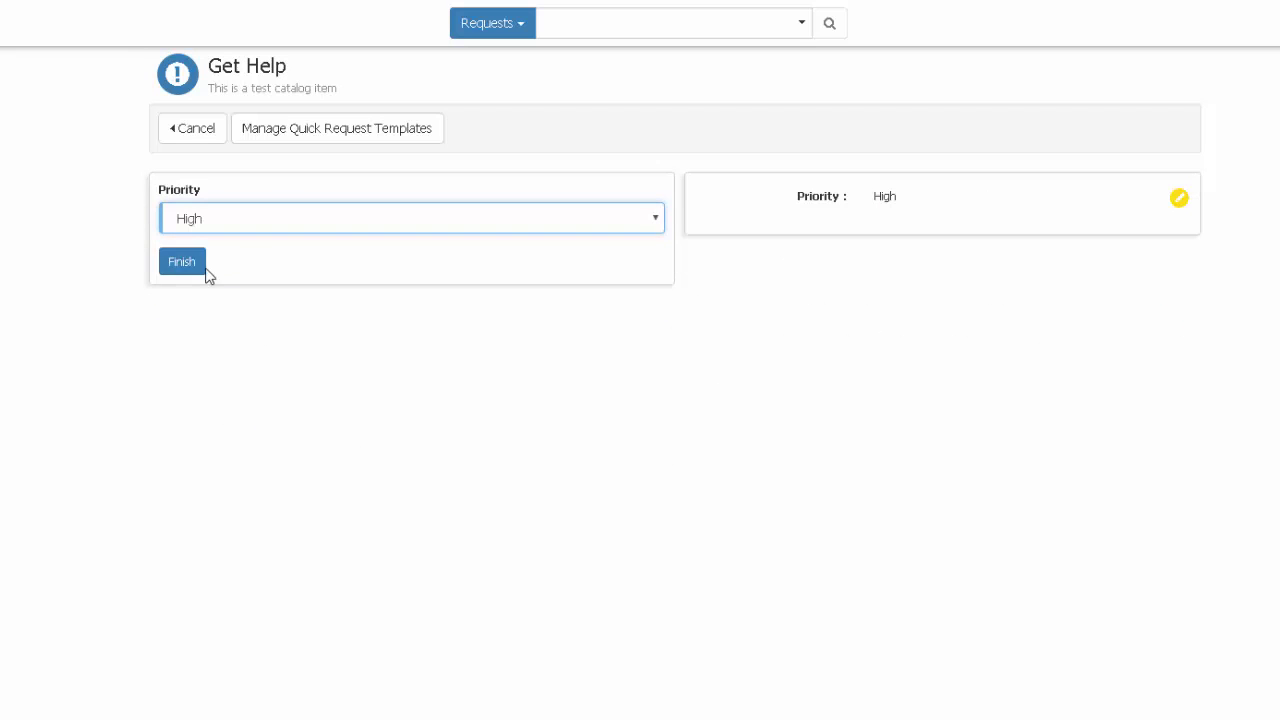
pyautogui.click(196, 265)
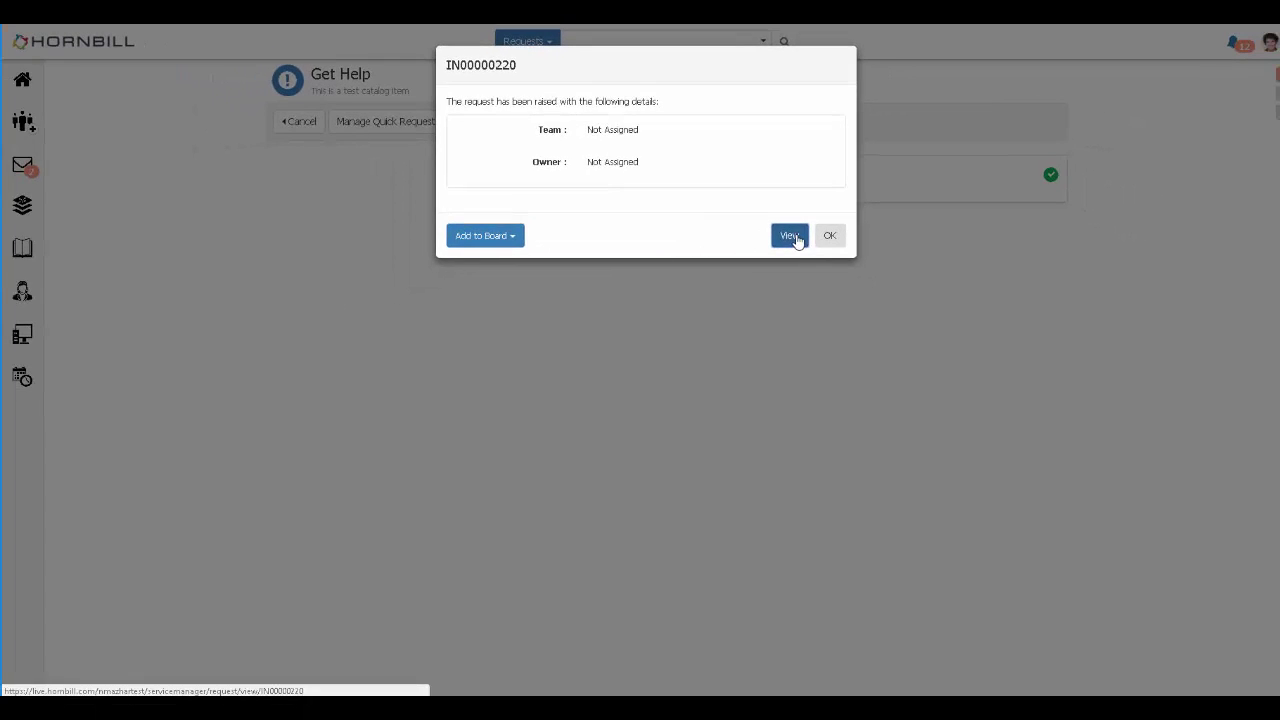
# Open the raised incident and browse the Hornbill SLA service levels, keeping High unchanged.
pyautogui.click(790, 236)
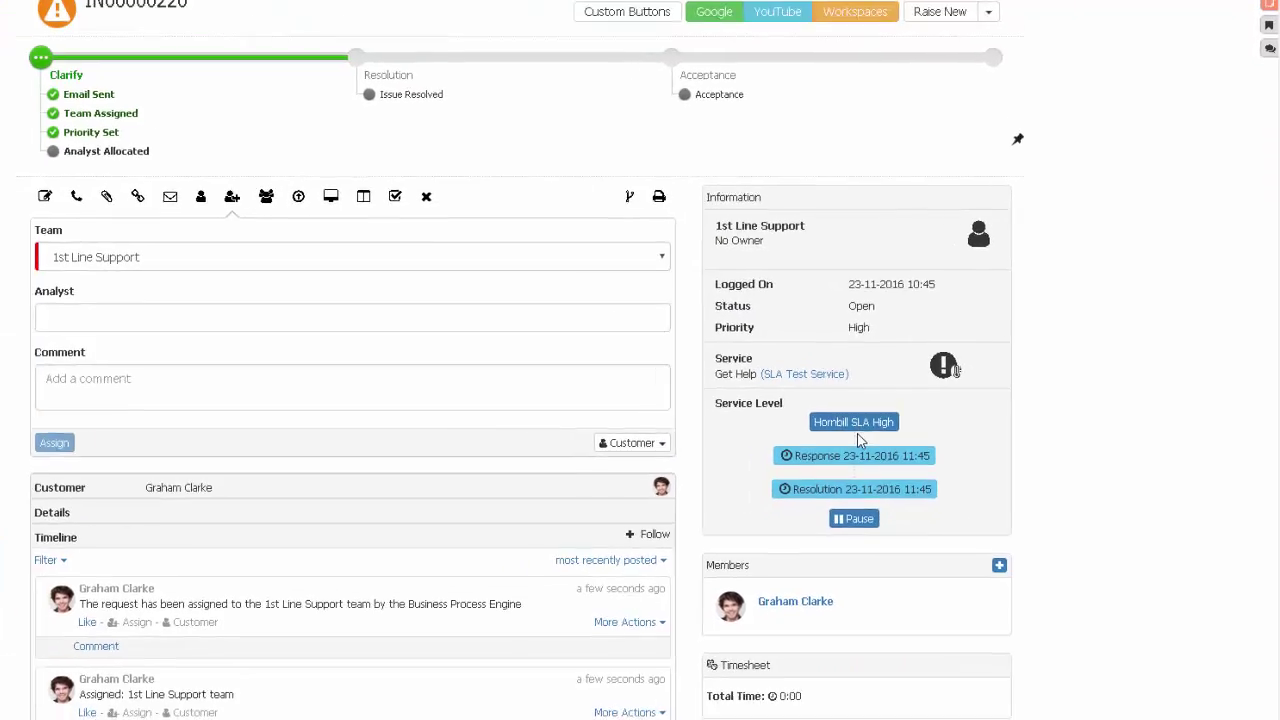
pyautogui.click(787, 428)
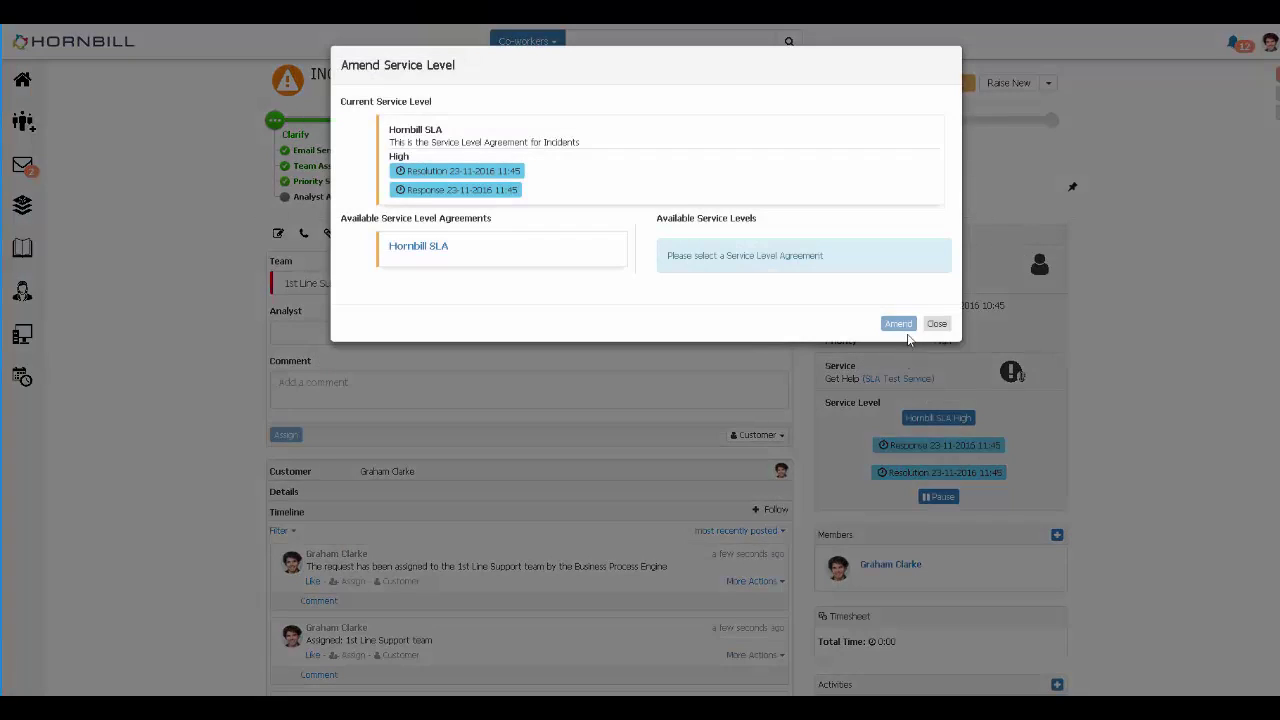
pyautogui.click(436, 240)
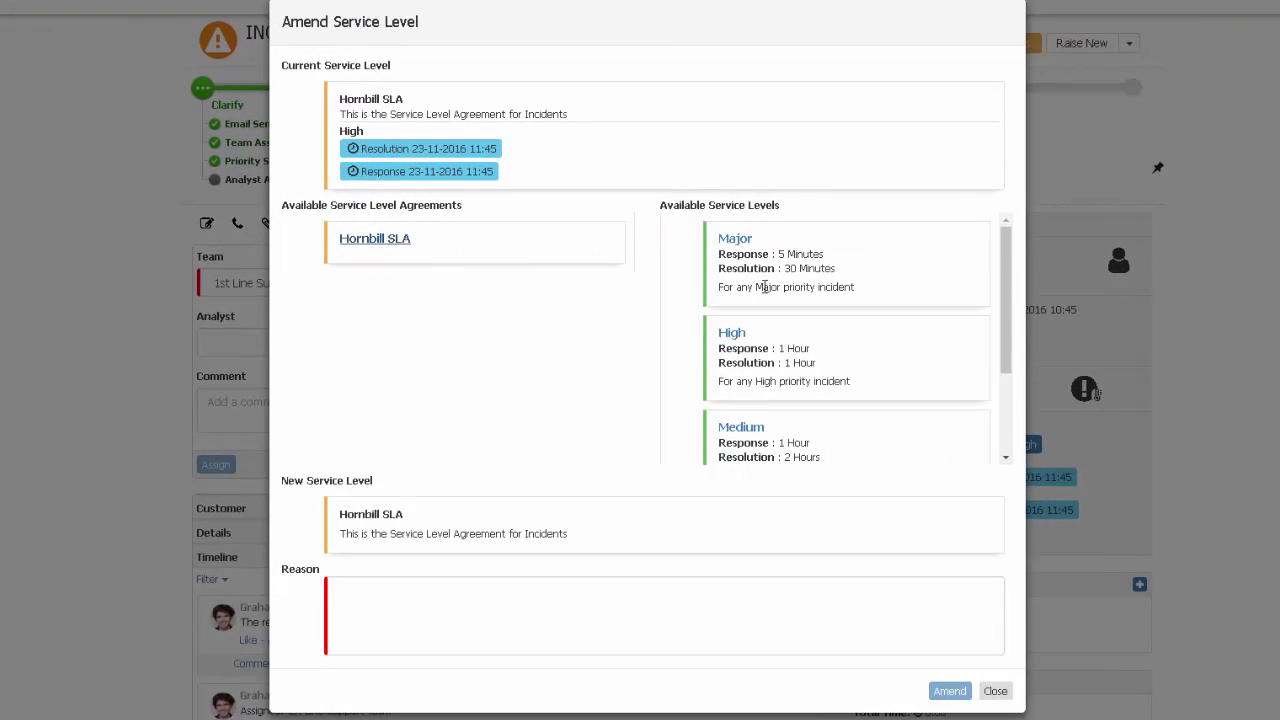
pyautogui.scroll(-3, 851, 300)
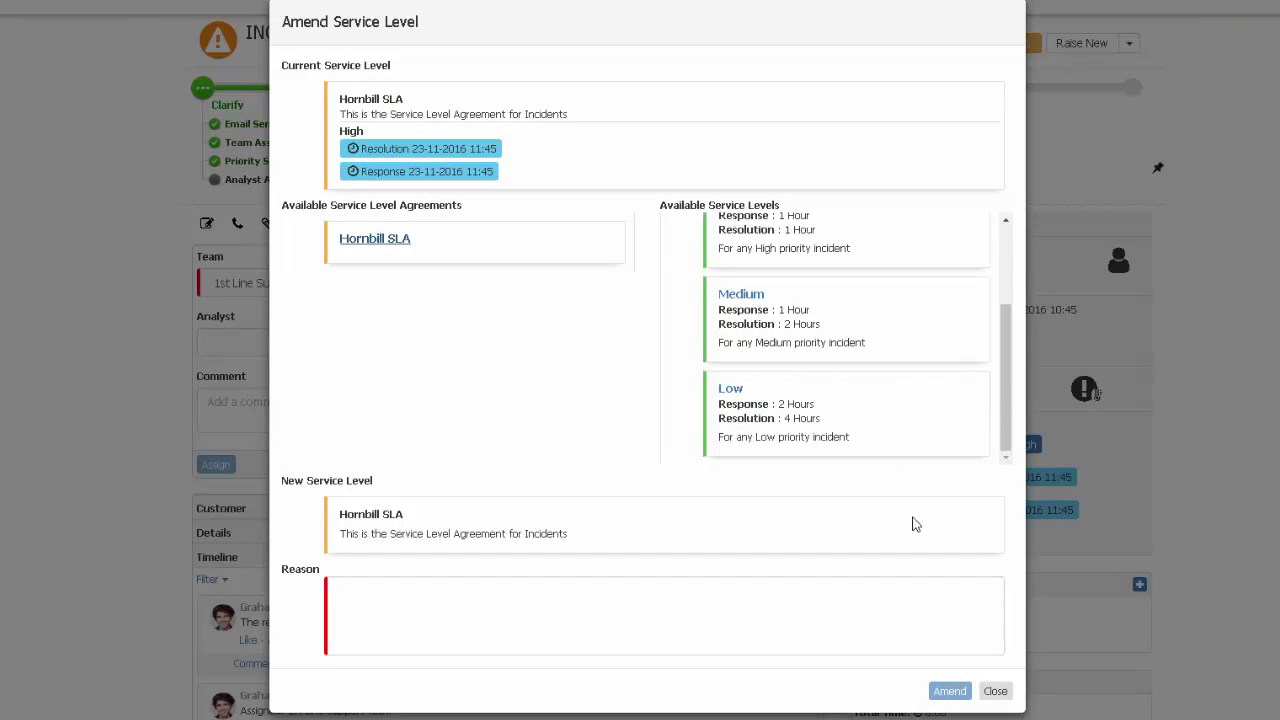
pyautogui.click(995, 691)
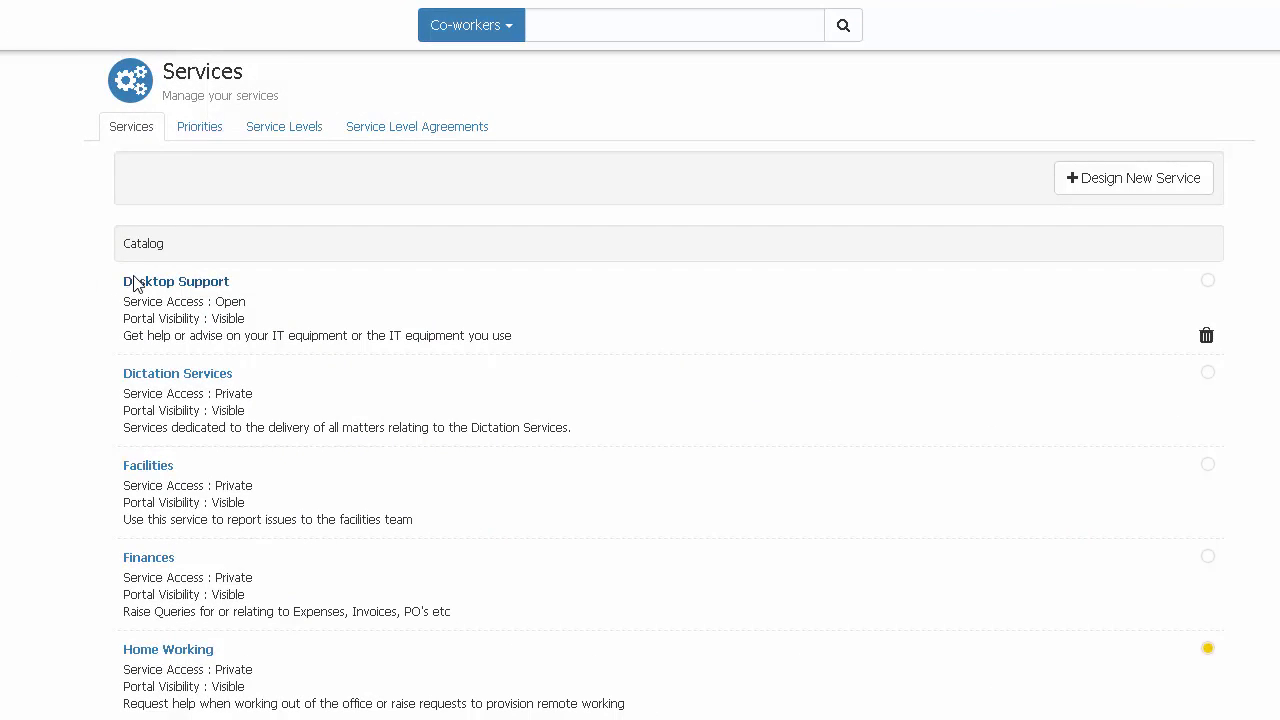
# In Desktop Support's SLA settings, find 'Horn' and link Hornbill SLA.
pyautogui.click(128, 283)
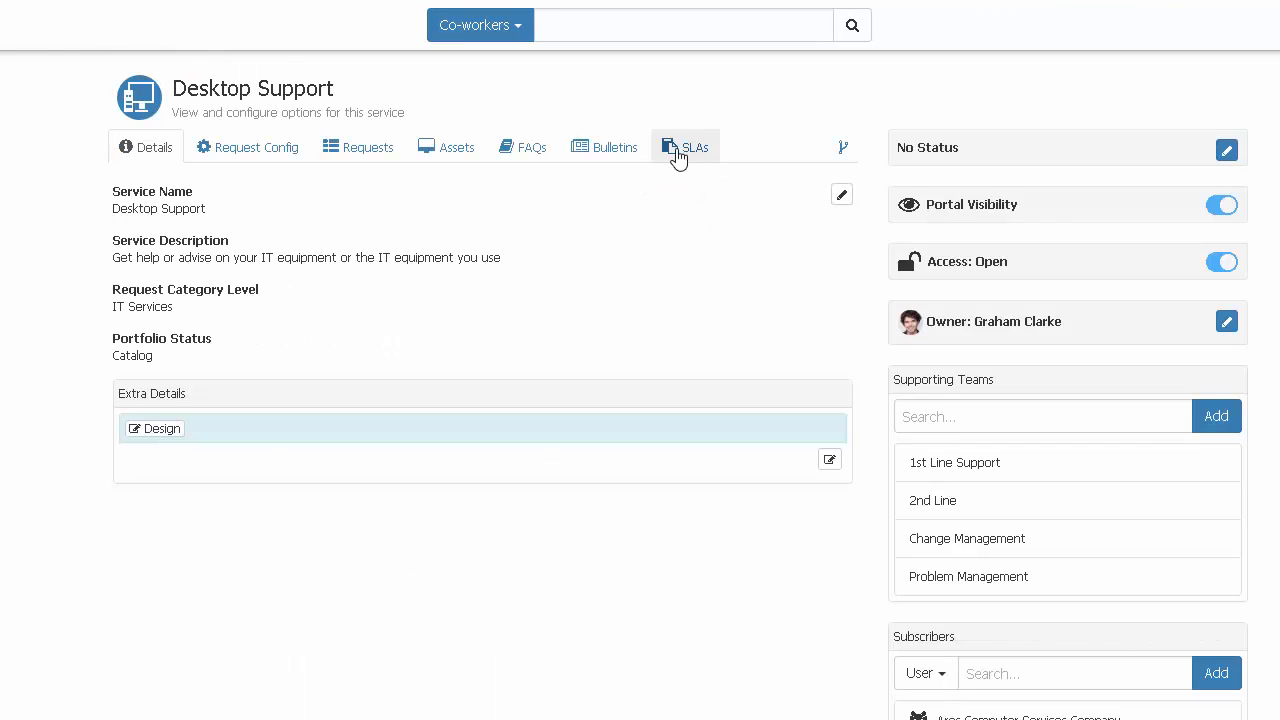
pyautogui.click(680, 156)
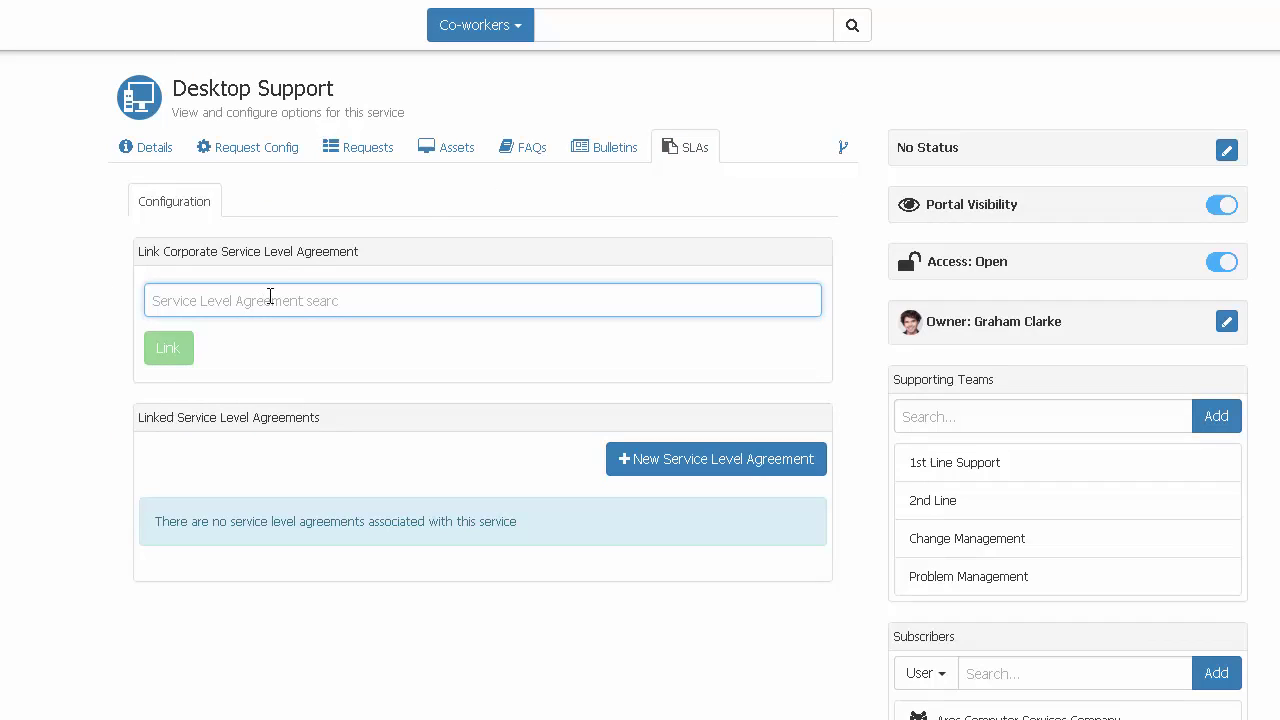
pyautogui.write('Ho')
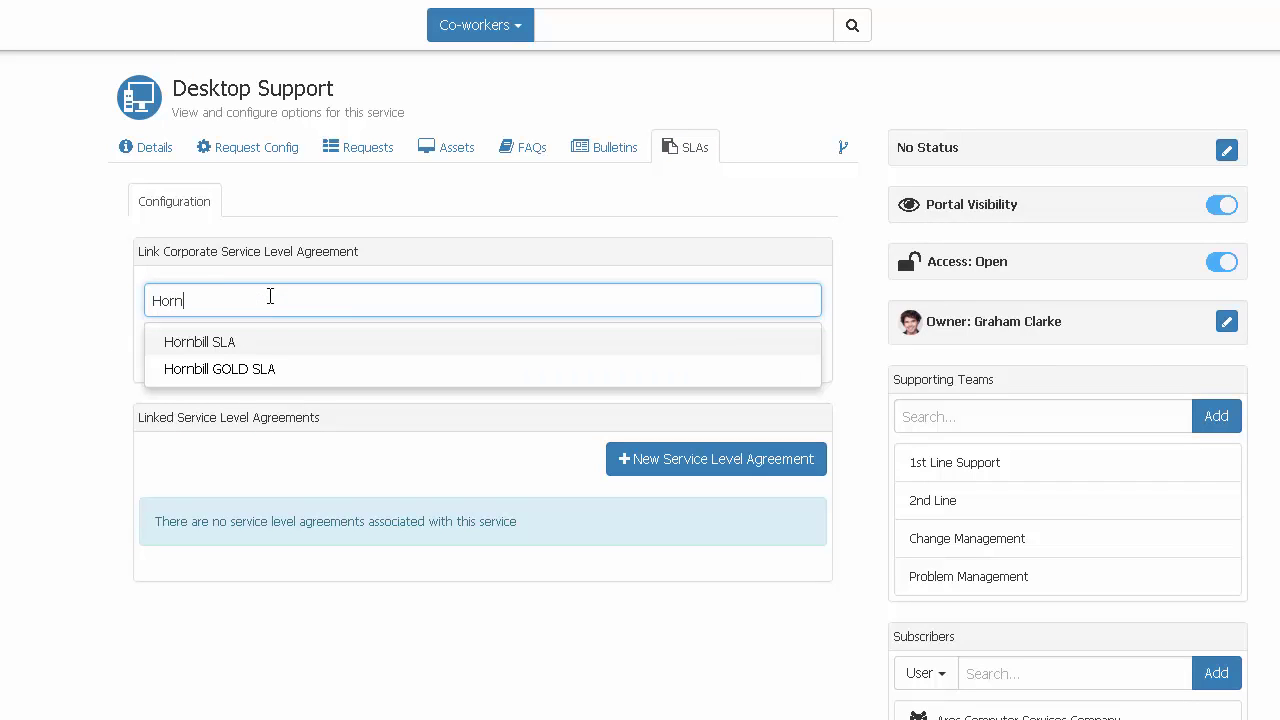
pyautogui.write('rn')
pyautogui.click(253, 342)
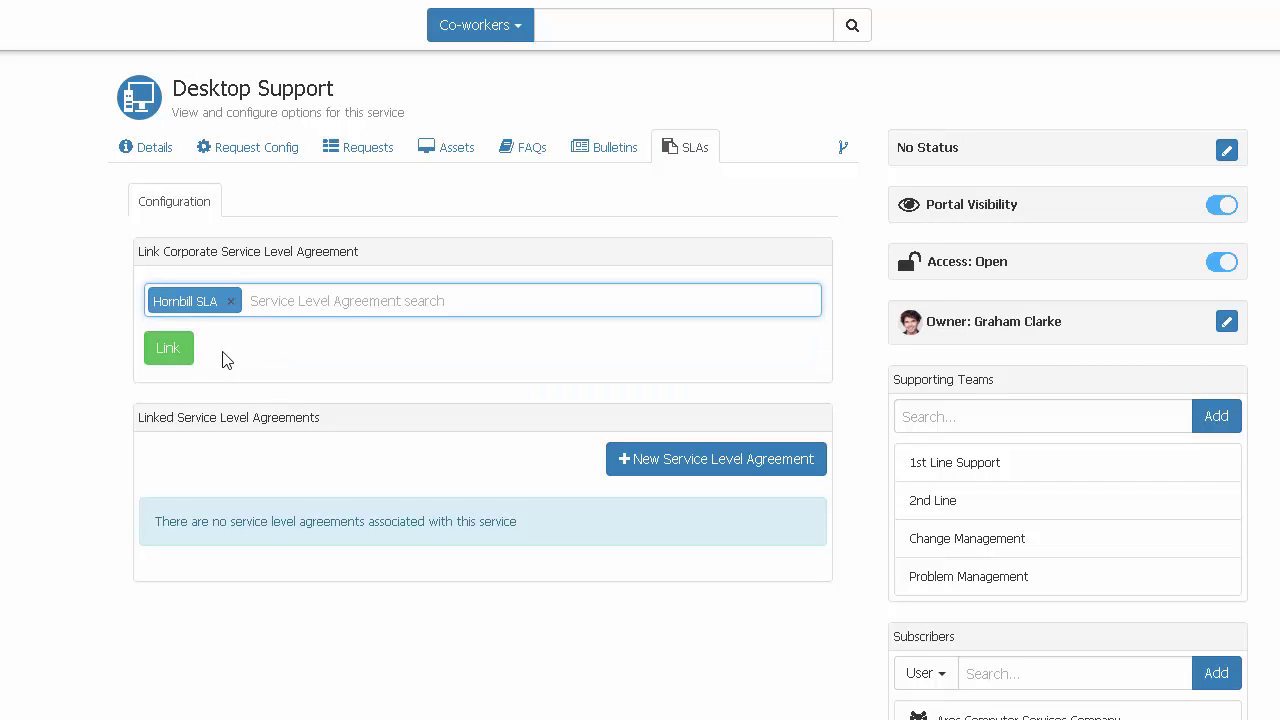
pyautogui.click(177, 364)
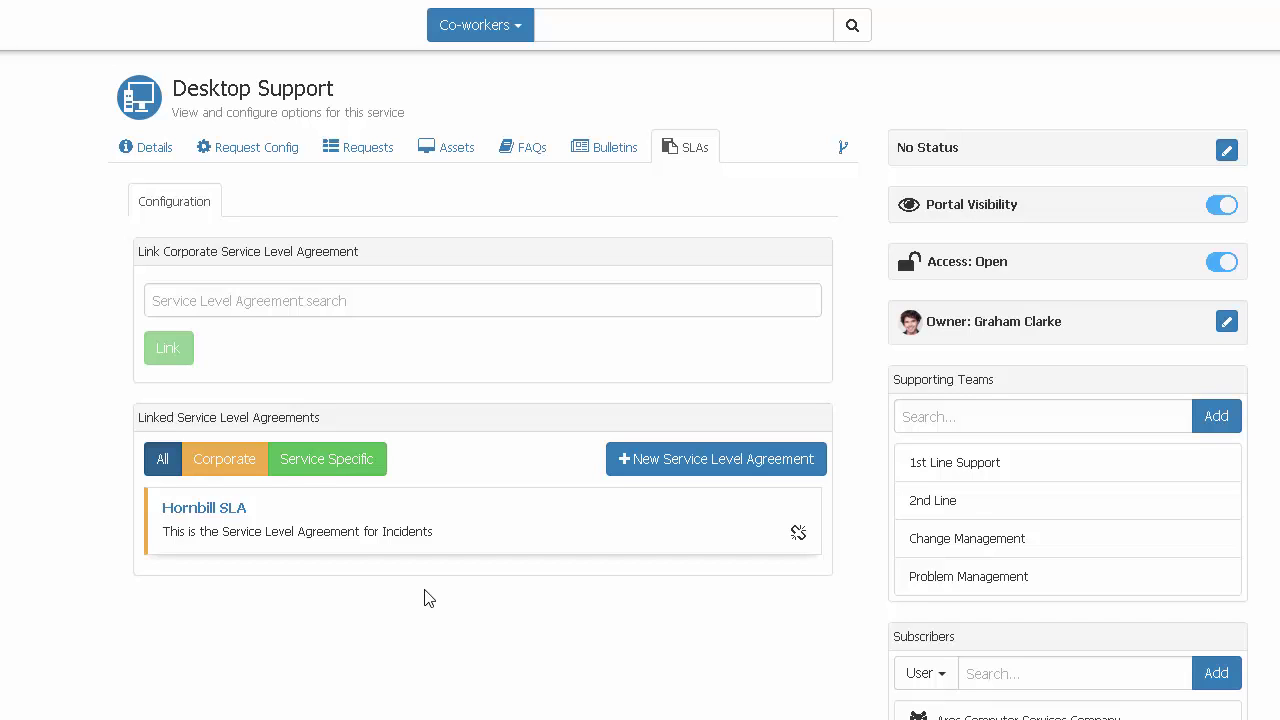
# Link Hornbill GOLD SLA to Desktop Support and glance at its SLA selection rules.
pyautogui.click(380, 303)
pyautogui.write('Ho')
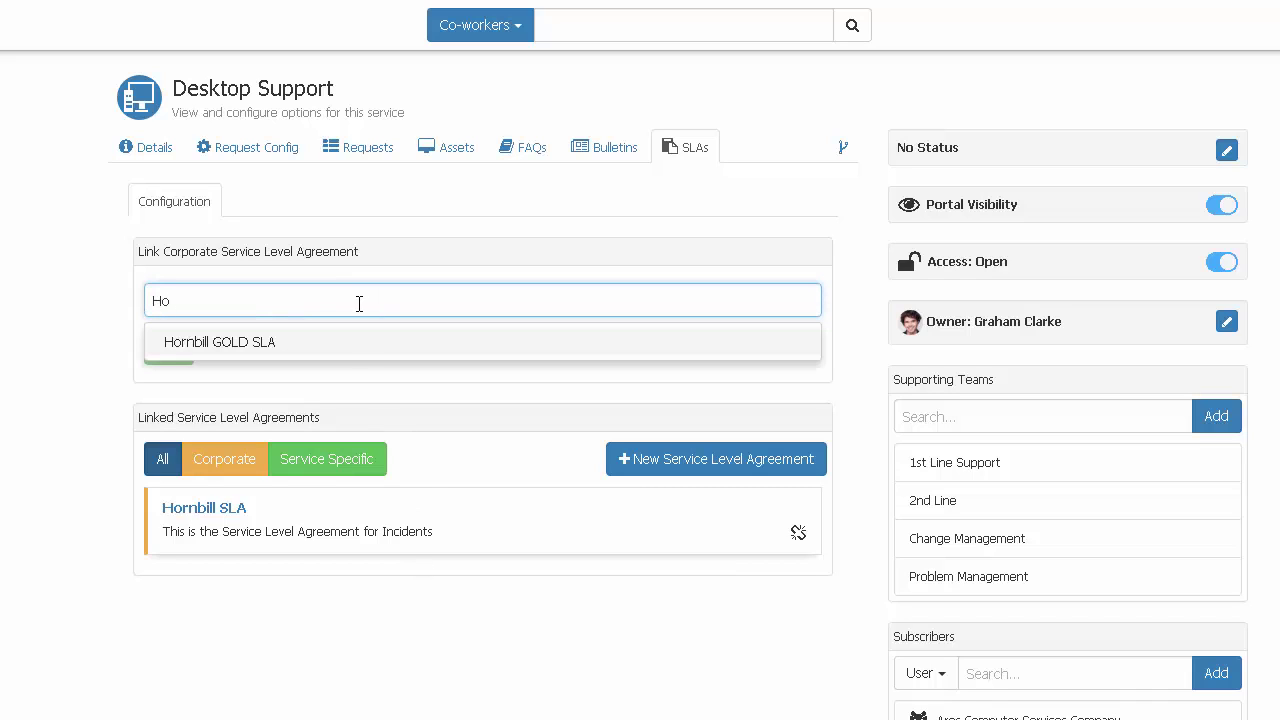
pyautogui.click(346, 345)
pyautogui.click(186, 350)
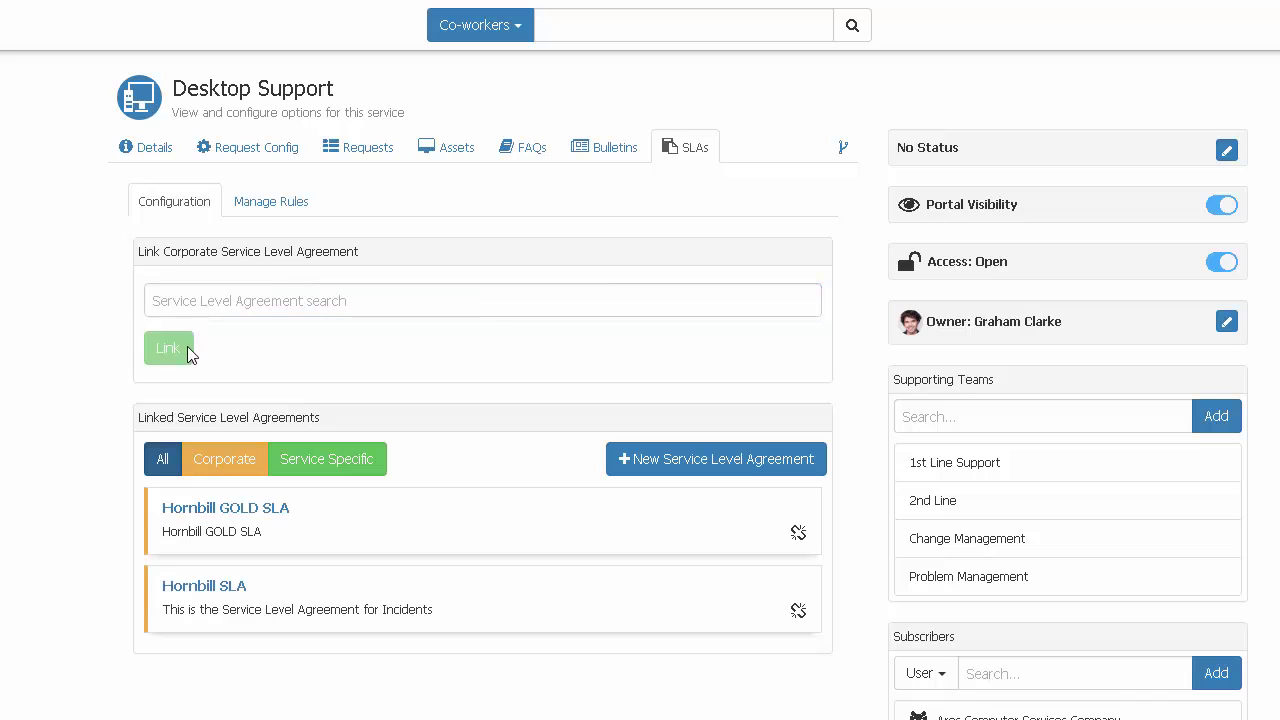
pyautogui.click(282, 208)
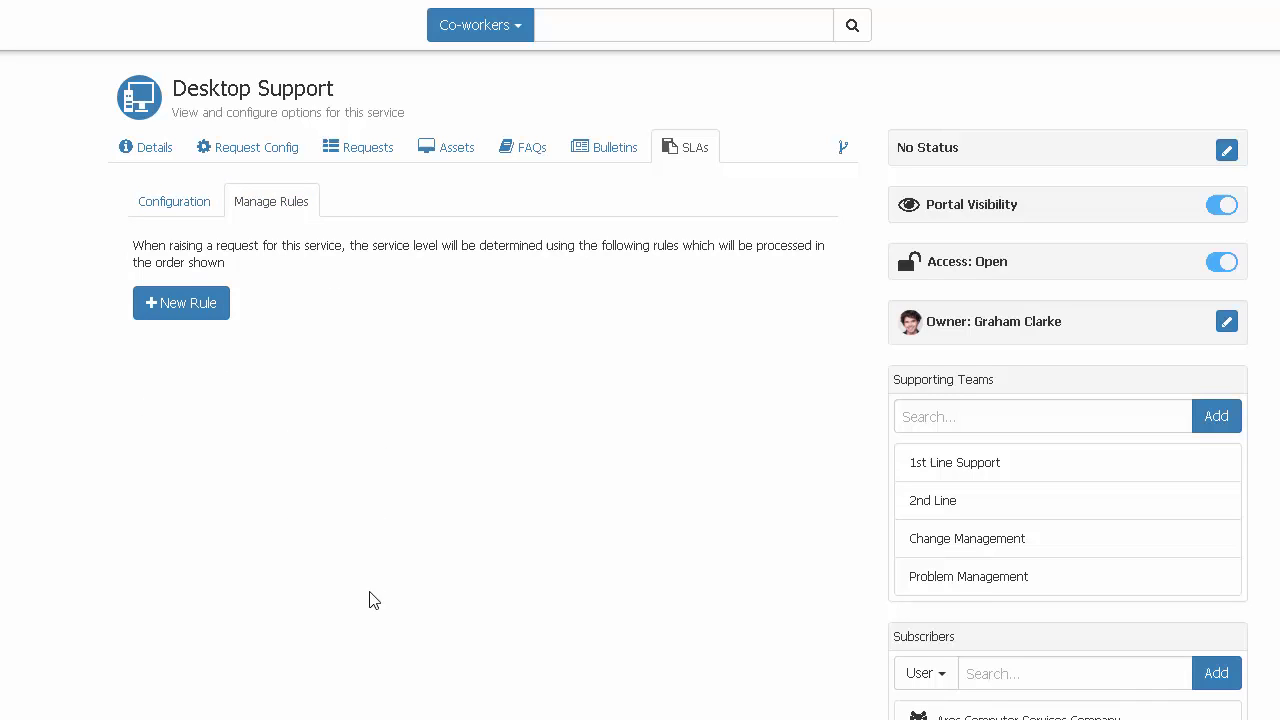
pyautogui.click(202, 208)
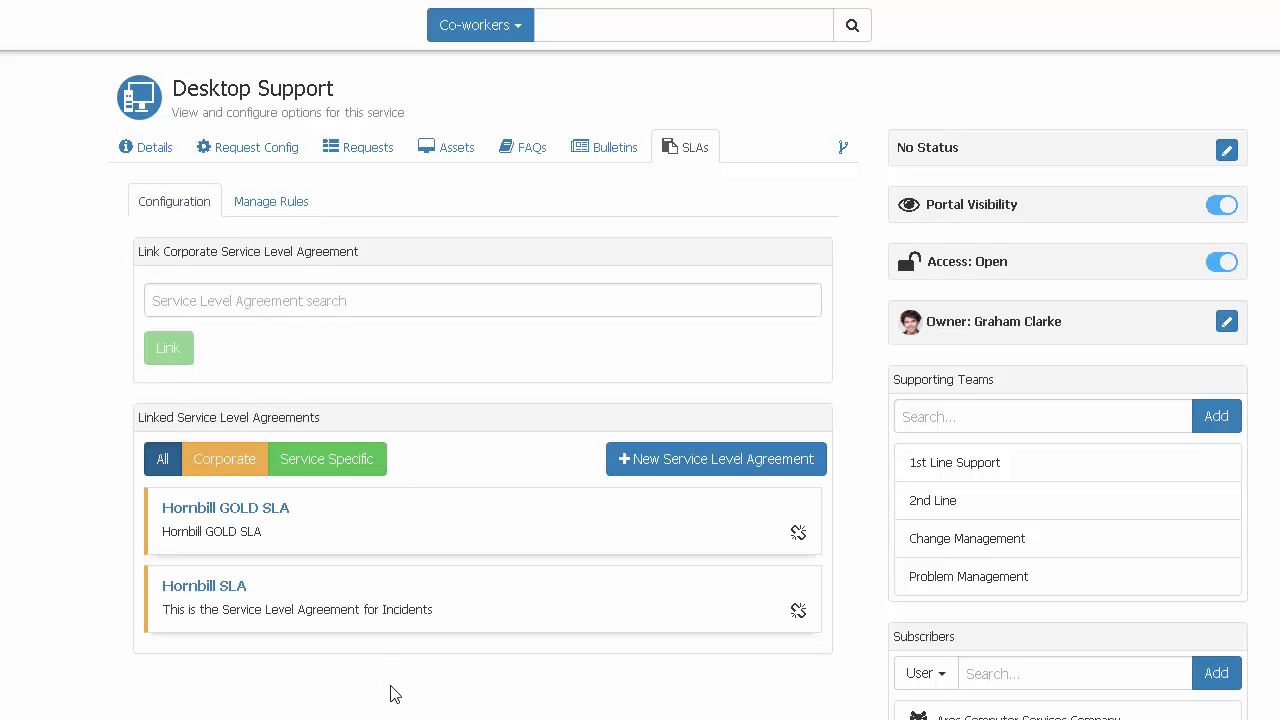
# Unlink both Hornbill GOLD SLA and Hornbill SLA, confirming each removal.
pyautogui.click(798, 537)
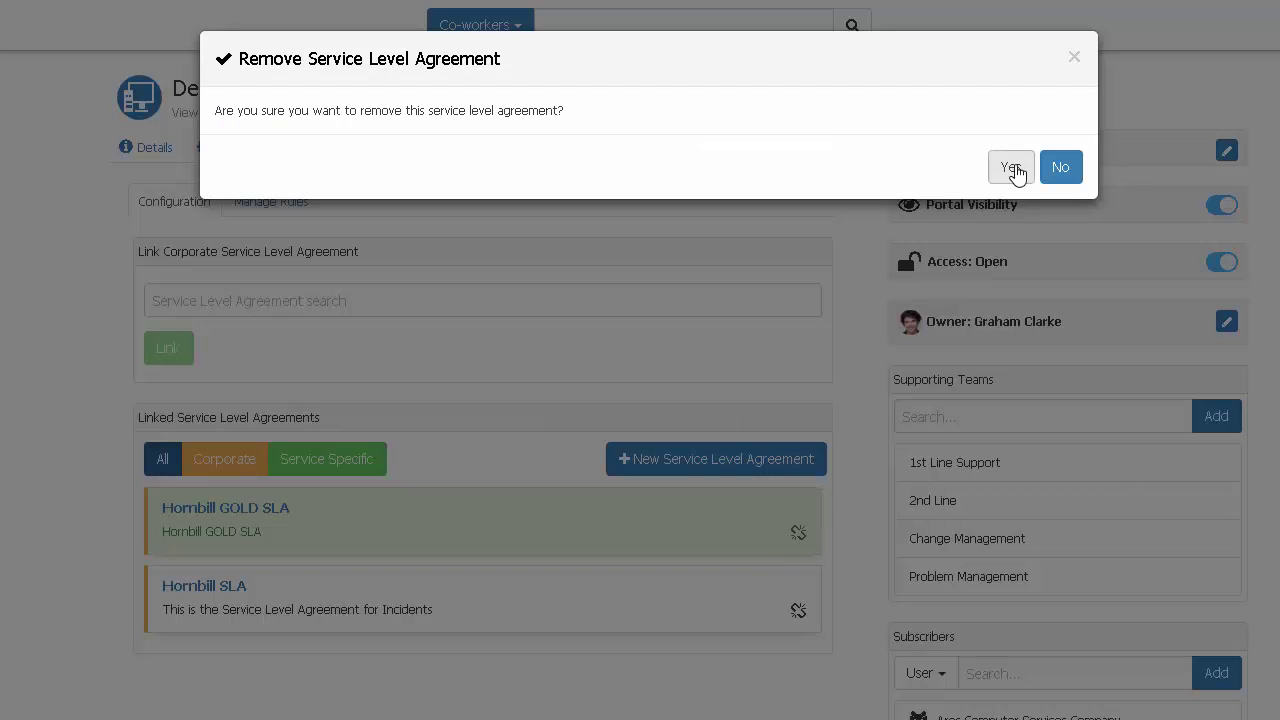
pyautogui.click(1010, 168)
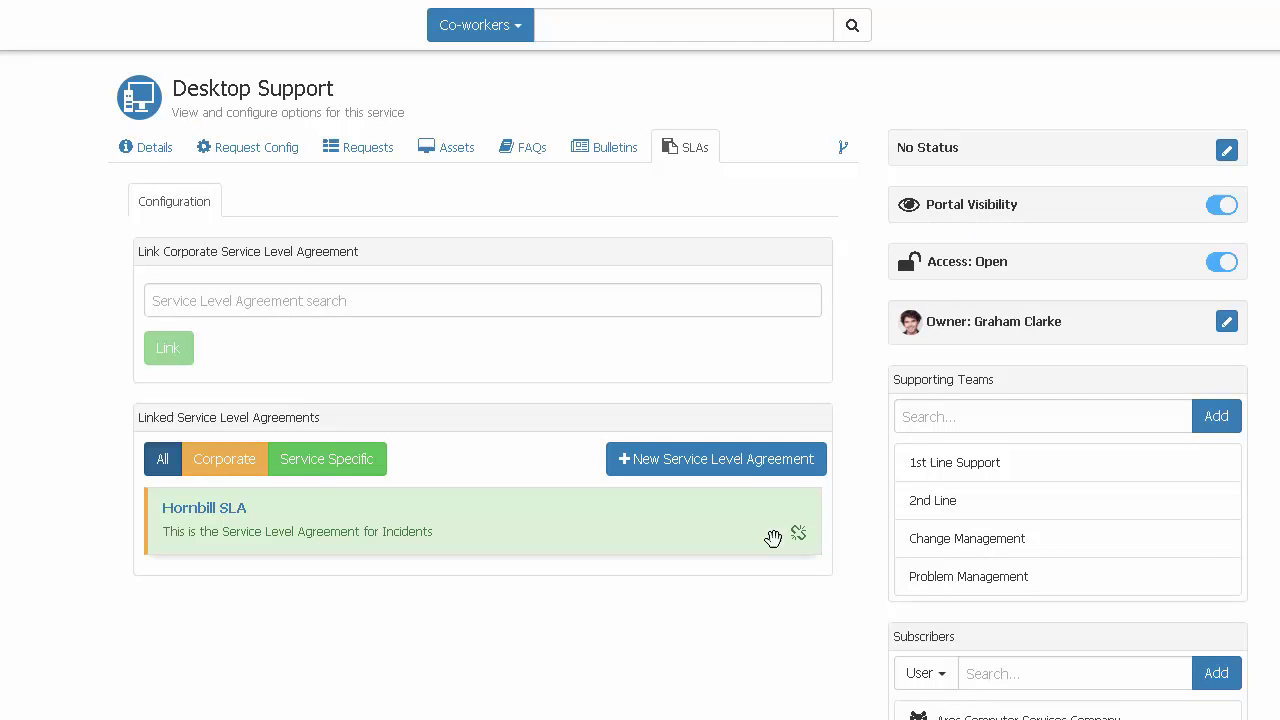
pyautogui.click(799, 537)
pyautogui.click(1008, 168)
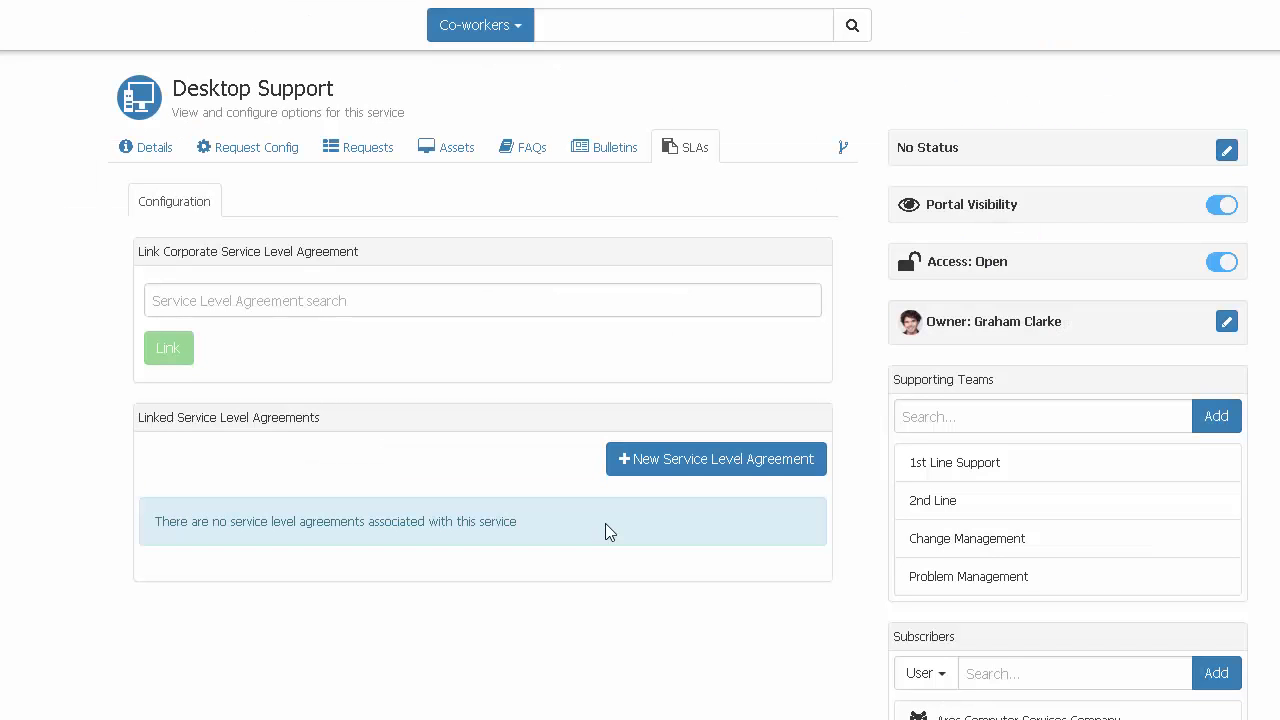